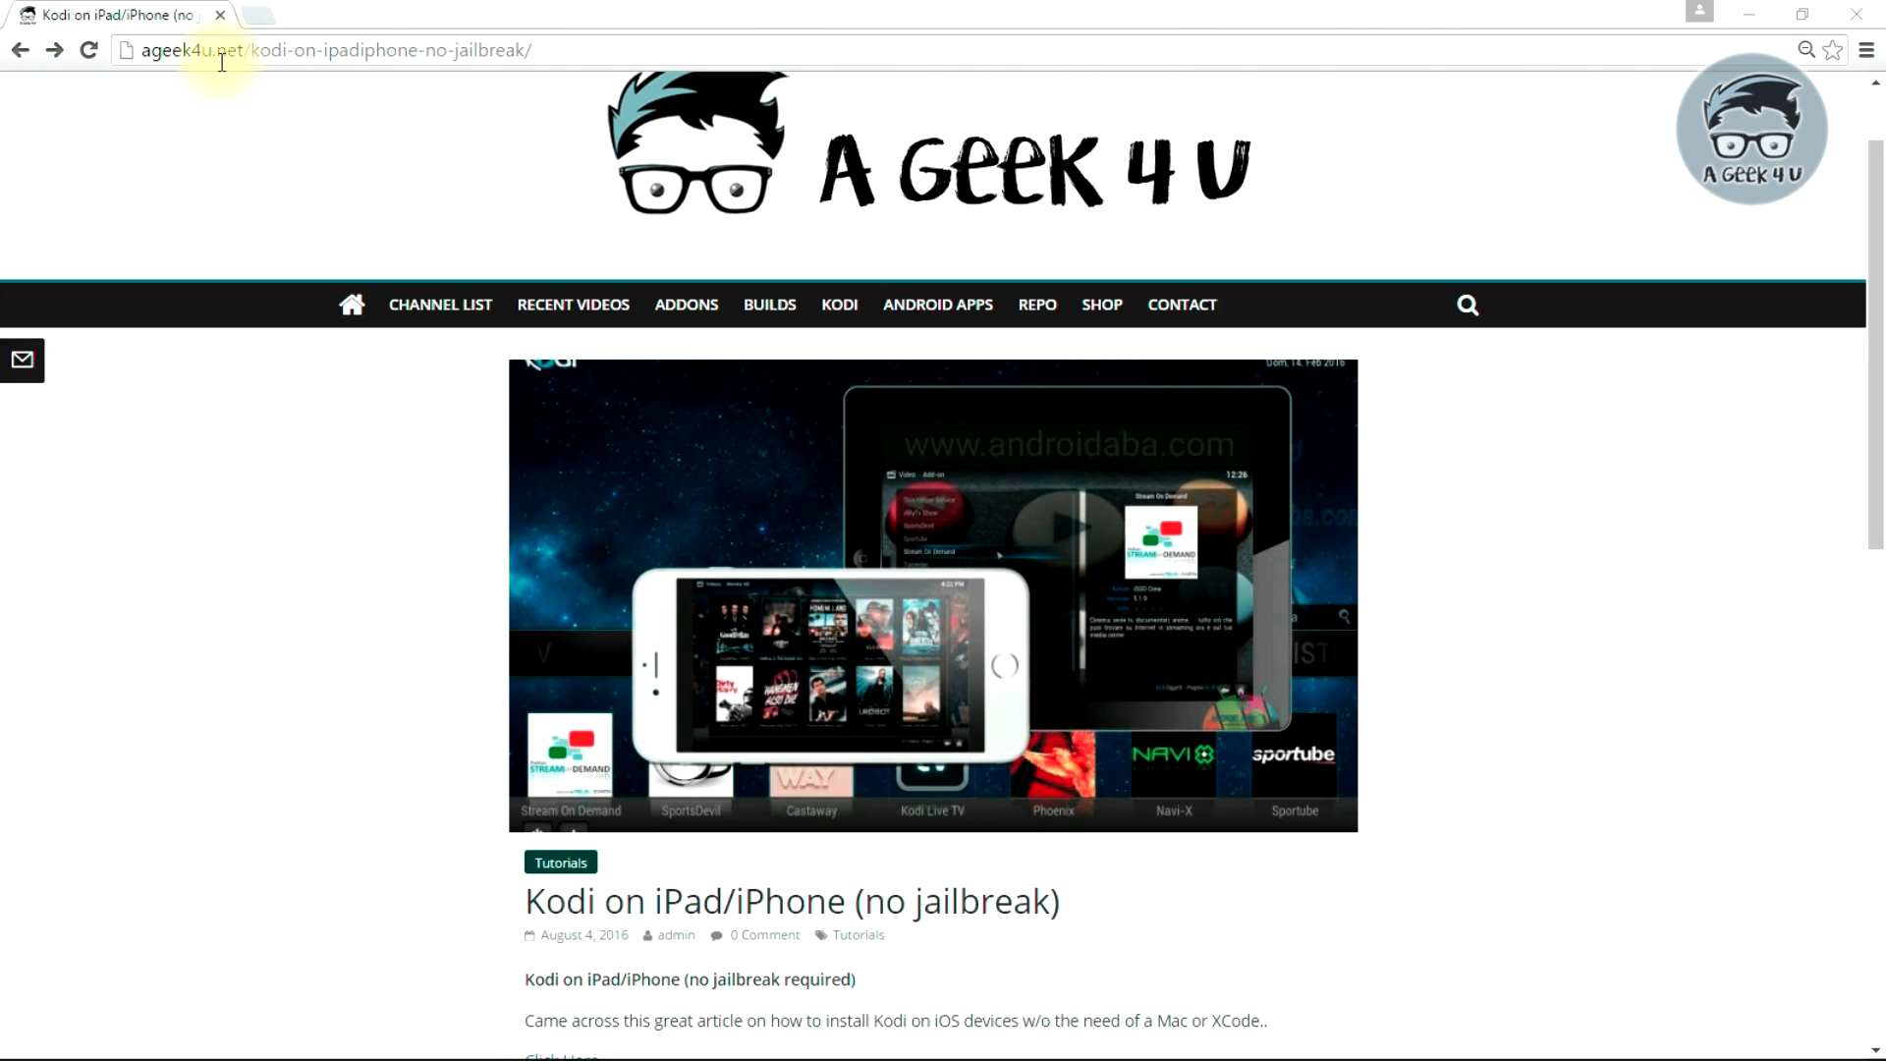
Return from the Kodi on iPad/iPhone article to the ageek4u.net homepage.
{"action": "left_click", "coordinate": [353, 306]}
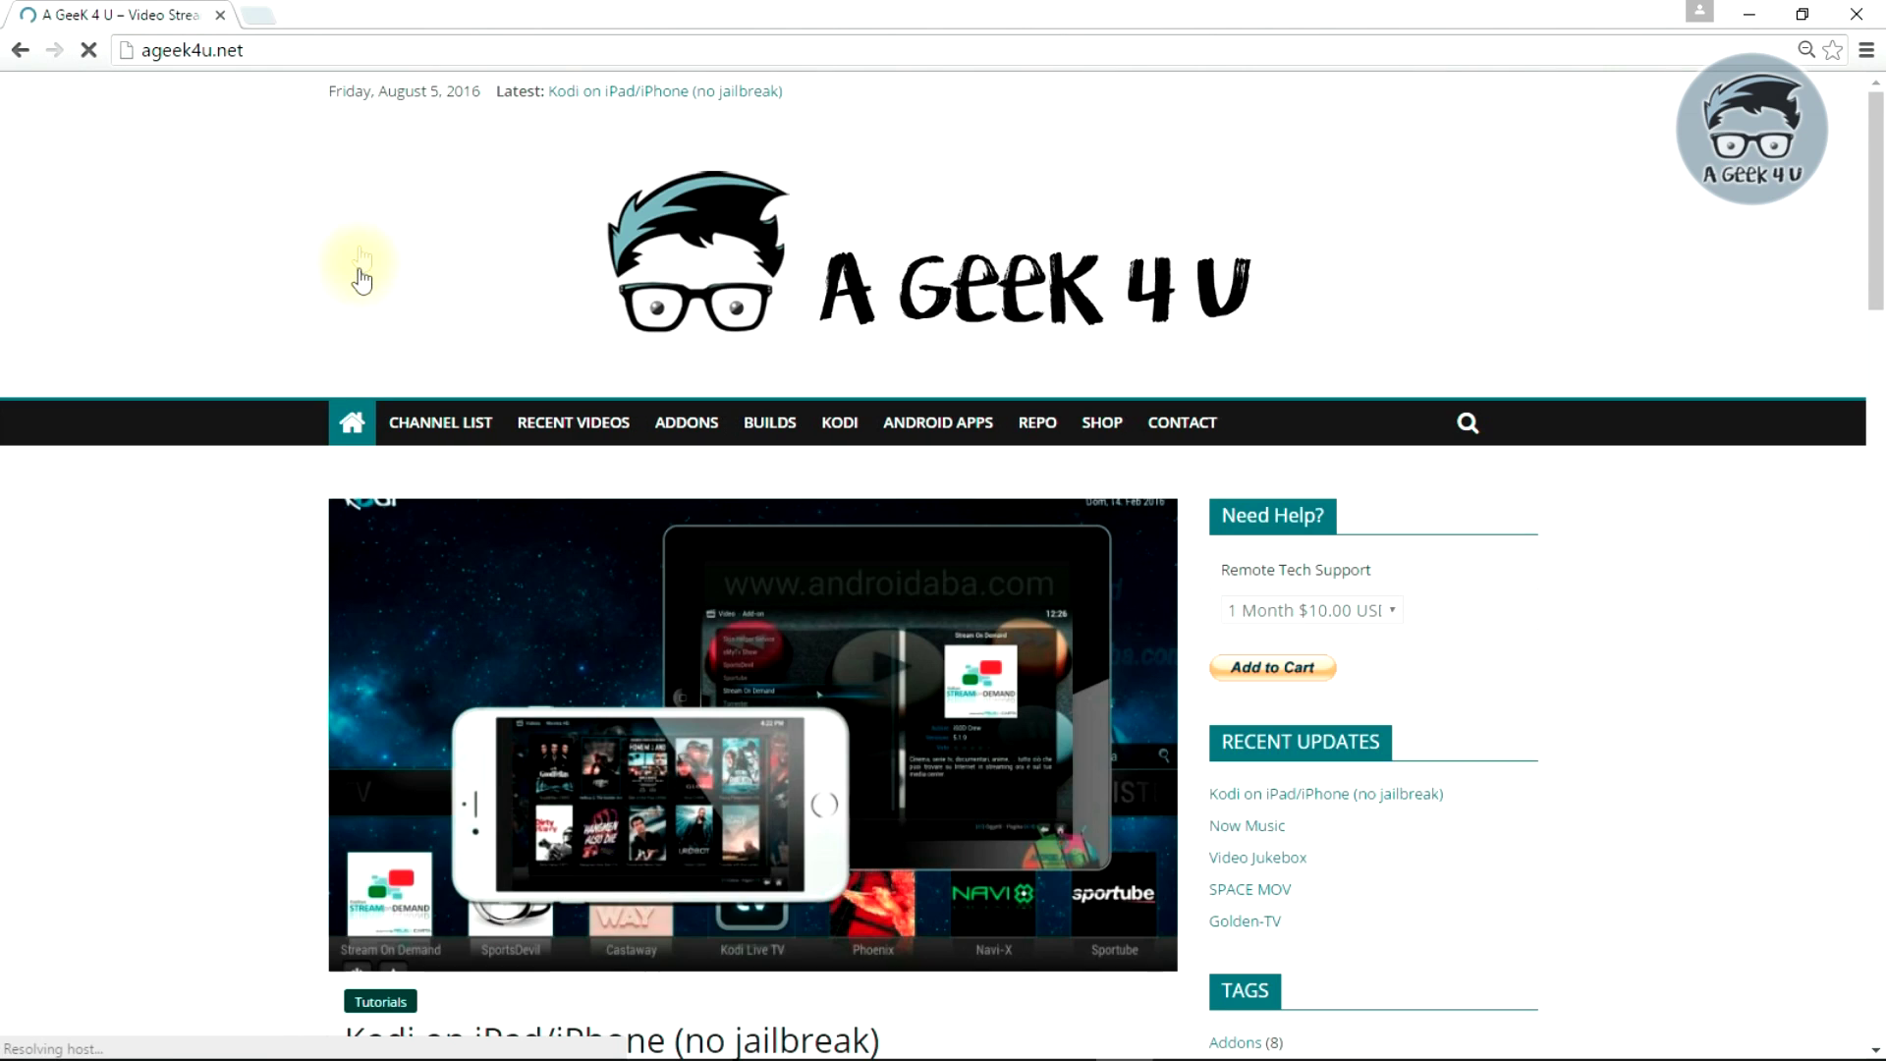
Open the Kodi on iPad/iPhone post and follow its link to the drgeeky install guide.
{"action": "scroll", "coordinate": [403, 305], "scroll_direction": "down", "scroll_amount": 6}
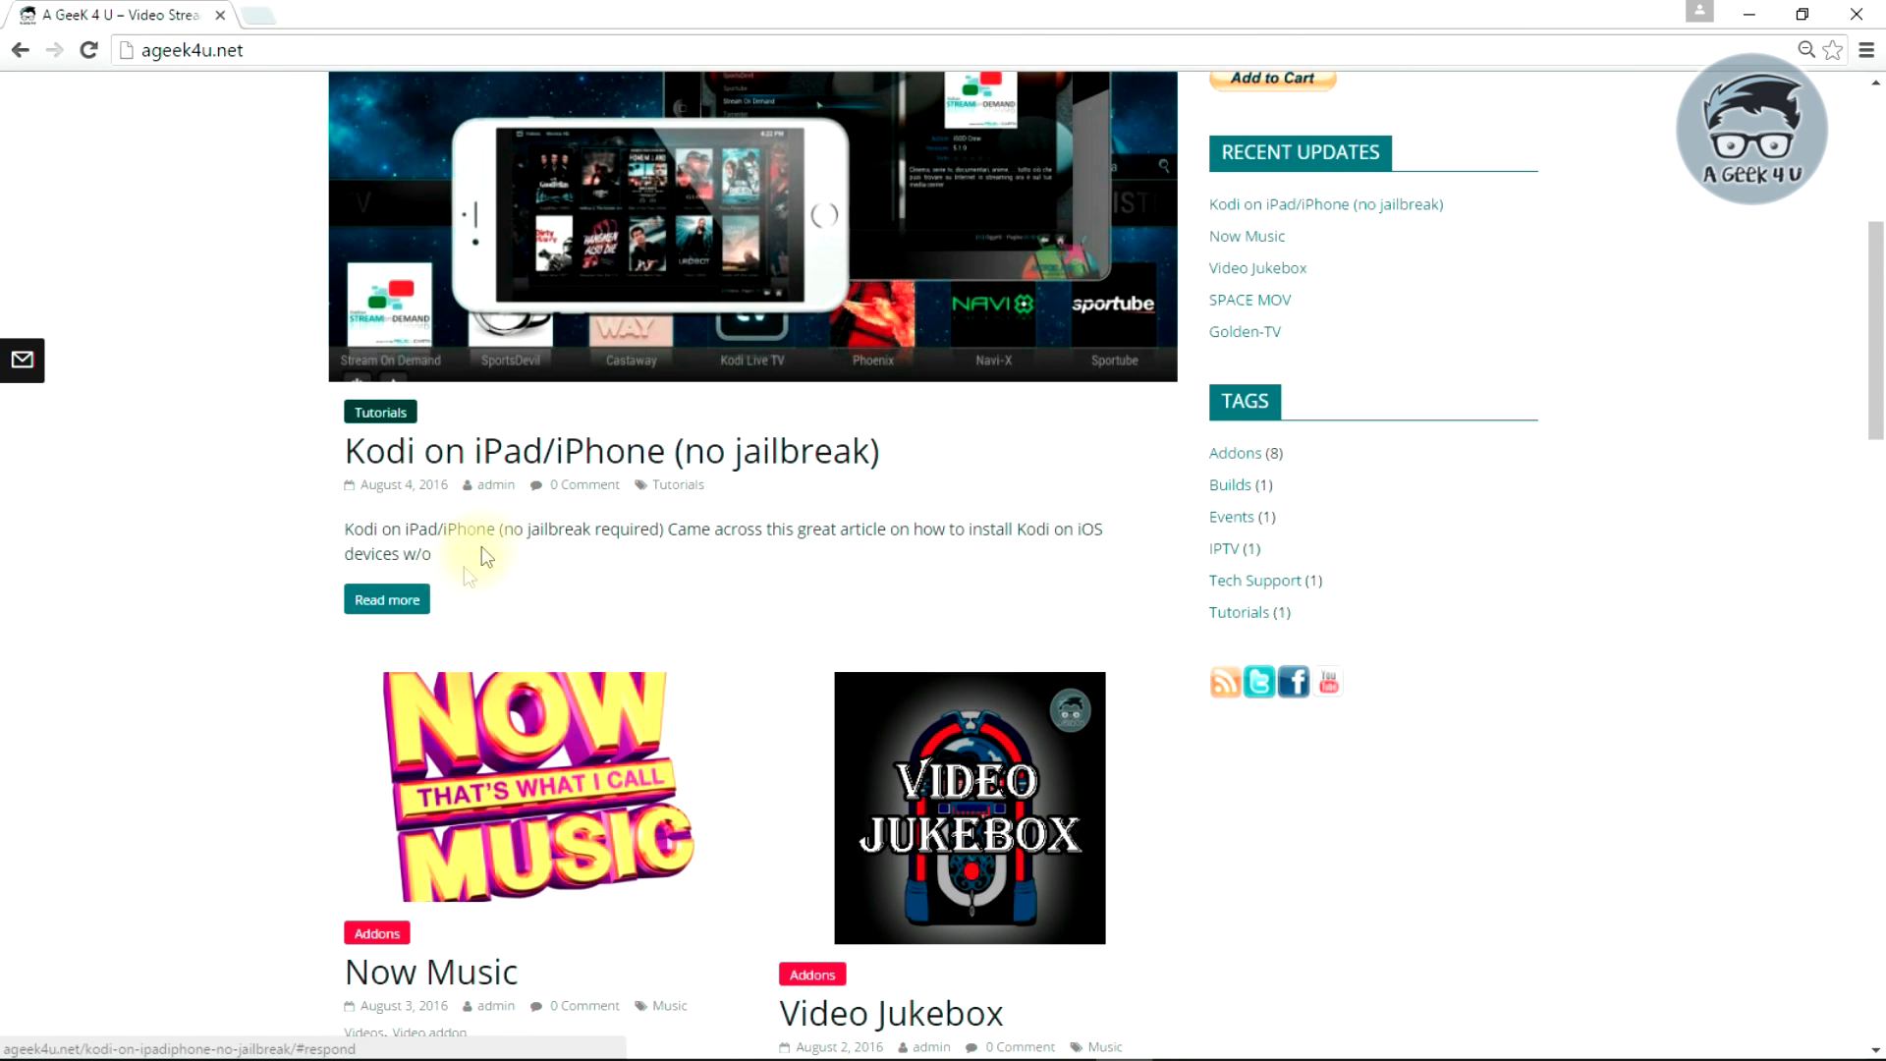
{"action": "left_click", "coordinate": [387, 603]}
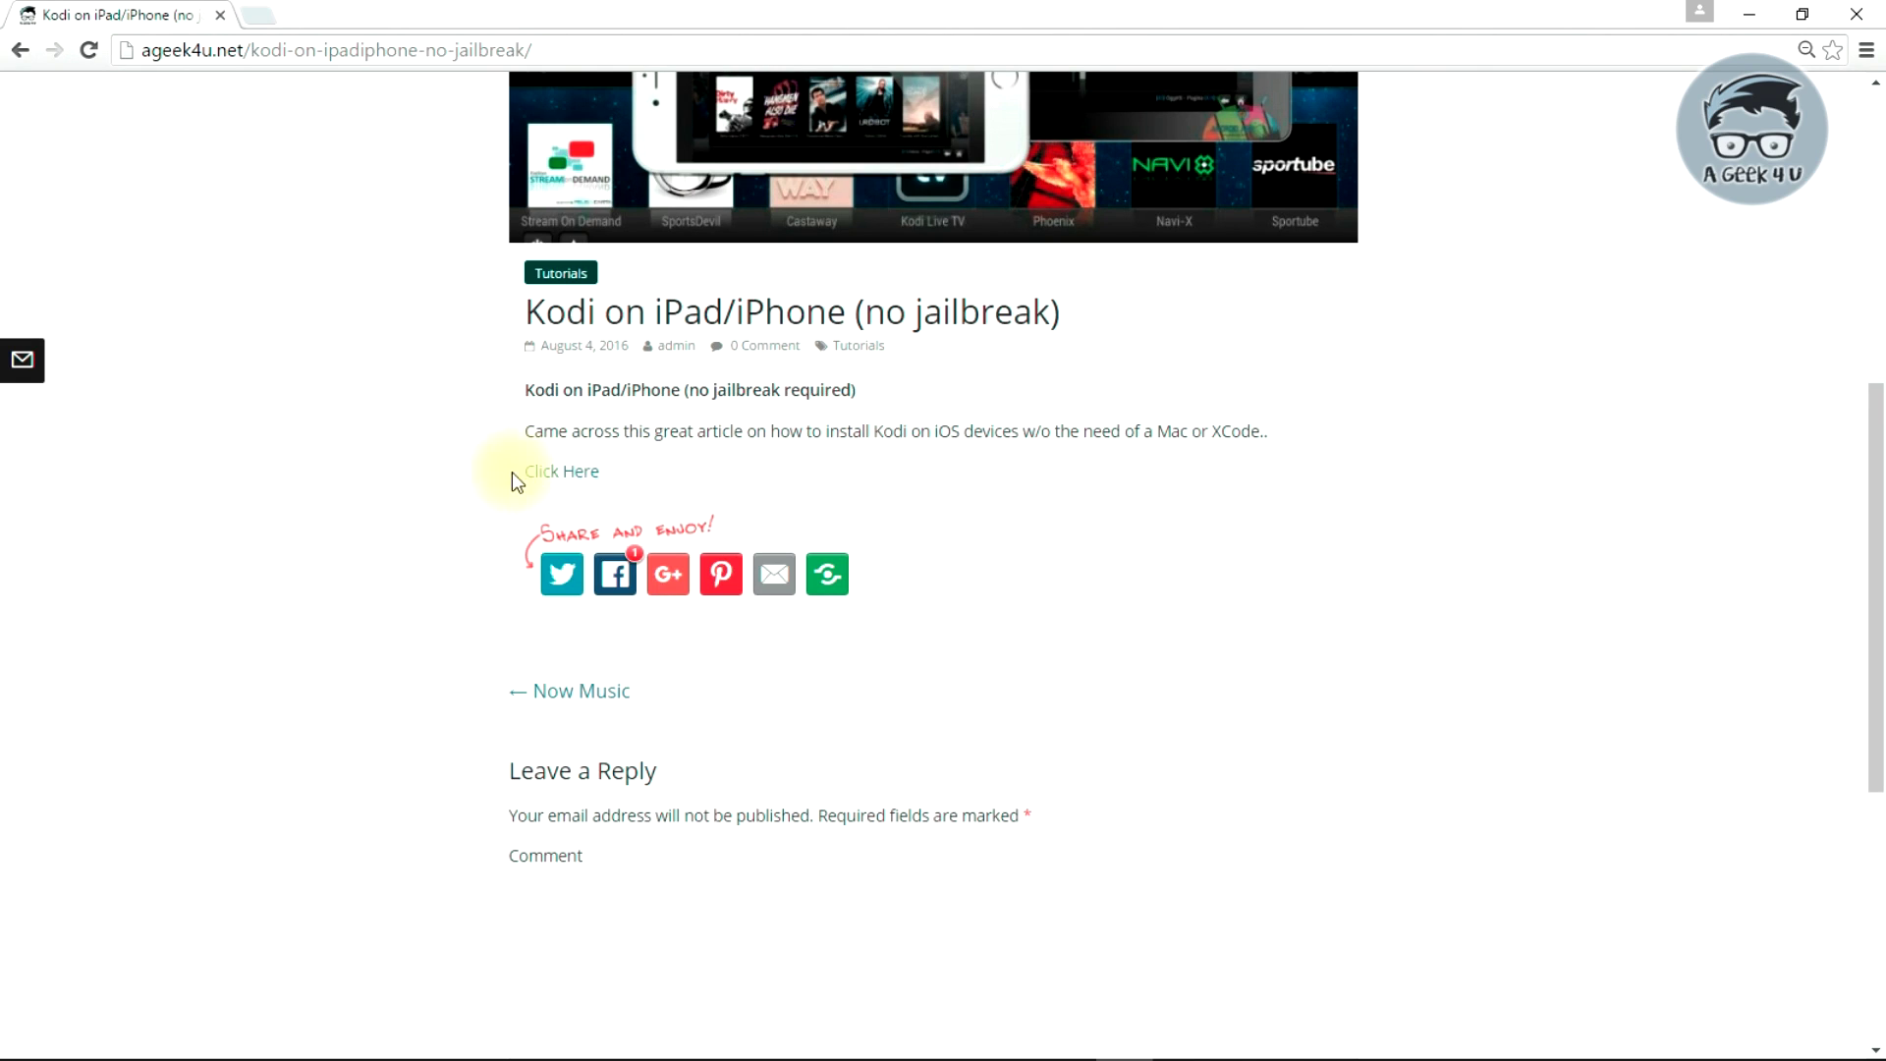
{"action": "left_click", "coordinate": [563, 473]}
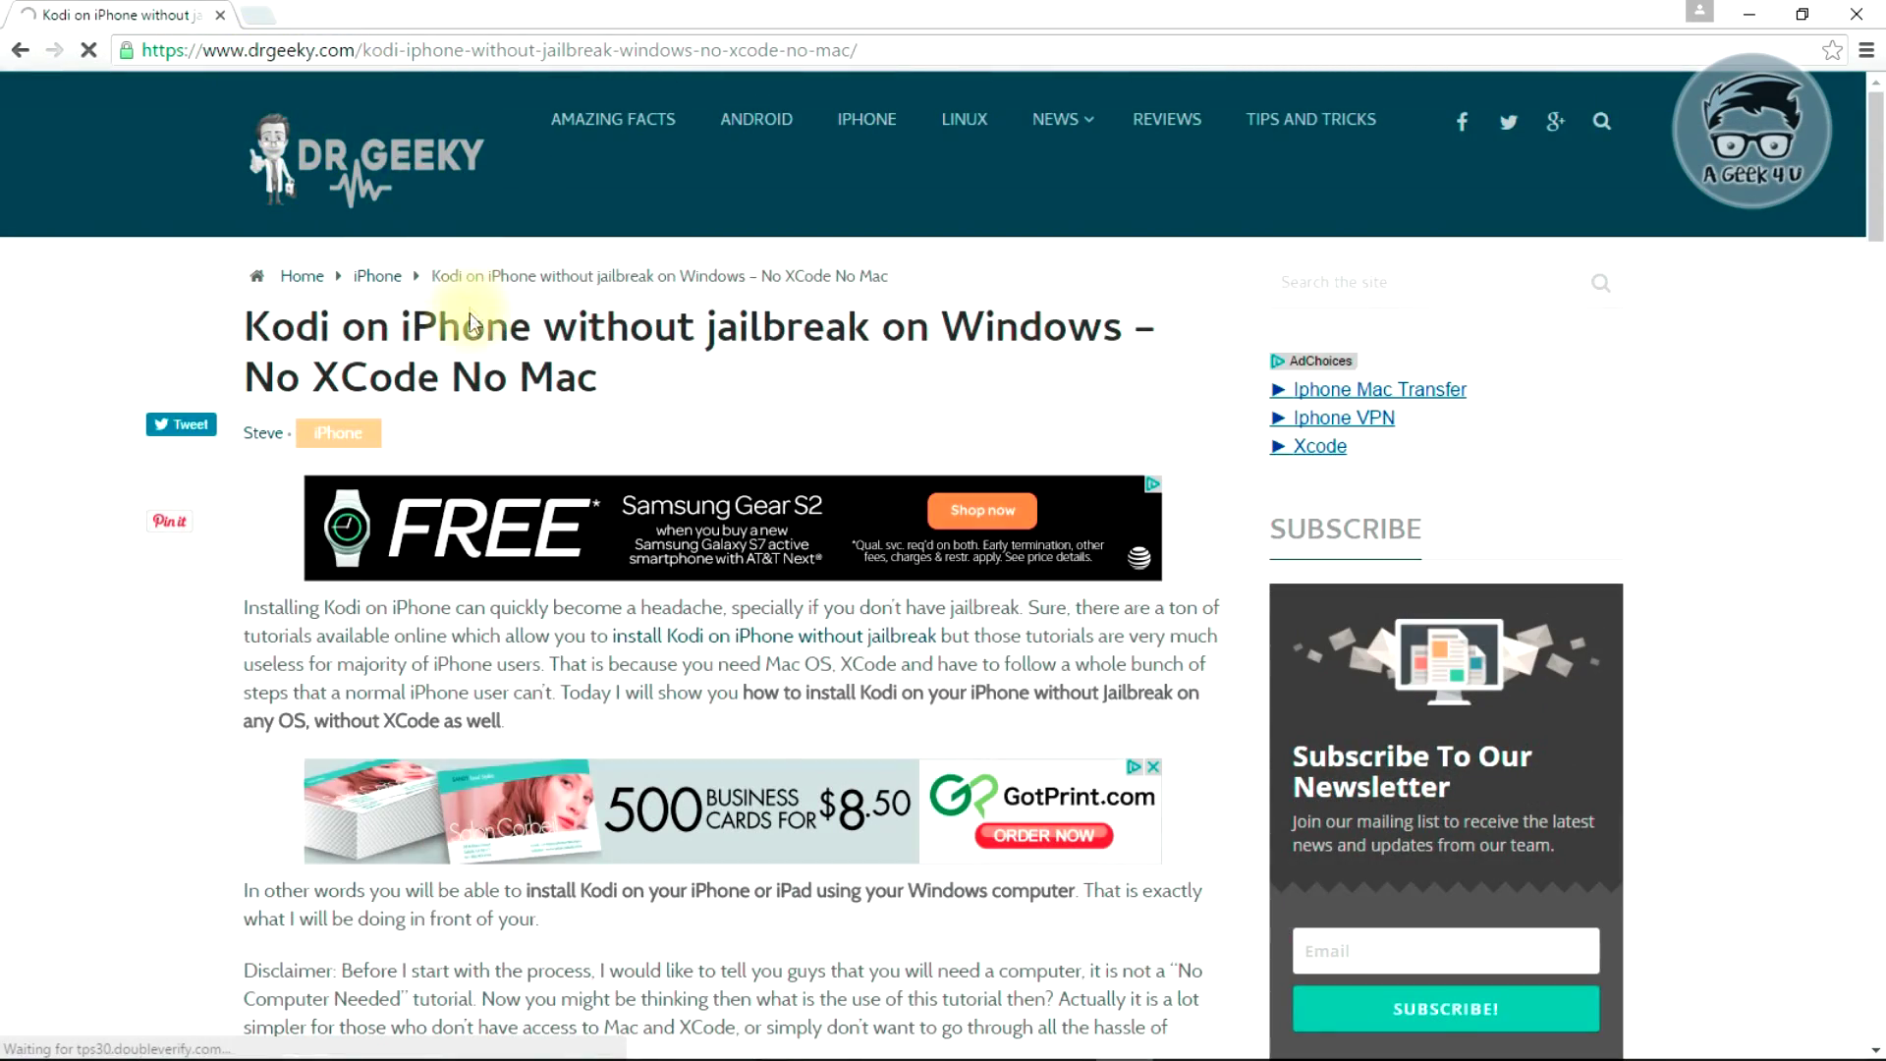
Scroll down the drgeeky article to review the Cydia Impactor steps.
{"action": "scroll", "coordinate": [467, 324], "scroll_direction": "down", "scroll_amount": 5}
{"action": "scroll", "coordinate": [470, 336], "scroll_direction": "down", "scroll_amount": 5}
{"action": "scroll", "coordinate": [469, 336], "scroll_direction": "down", "scroll_amount": 5}
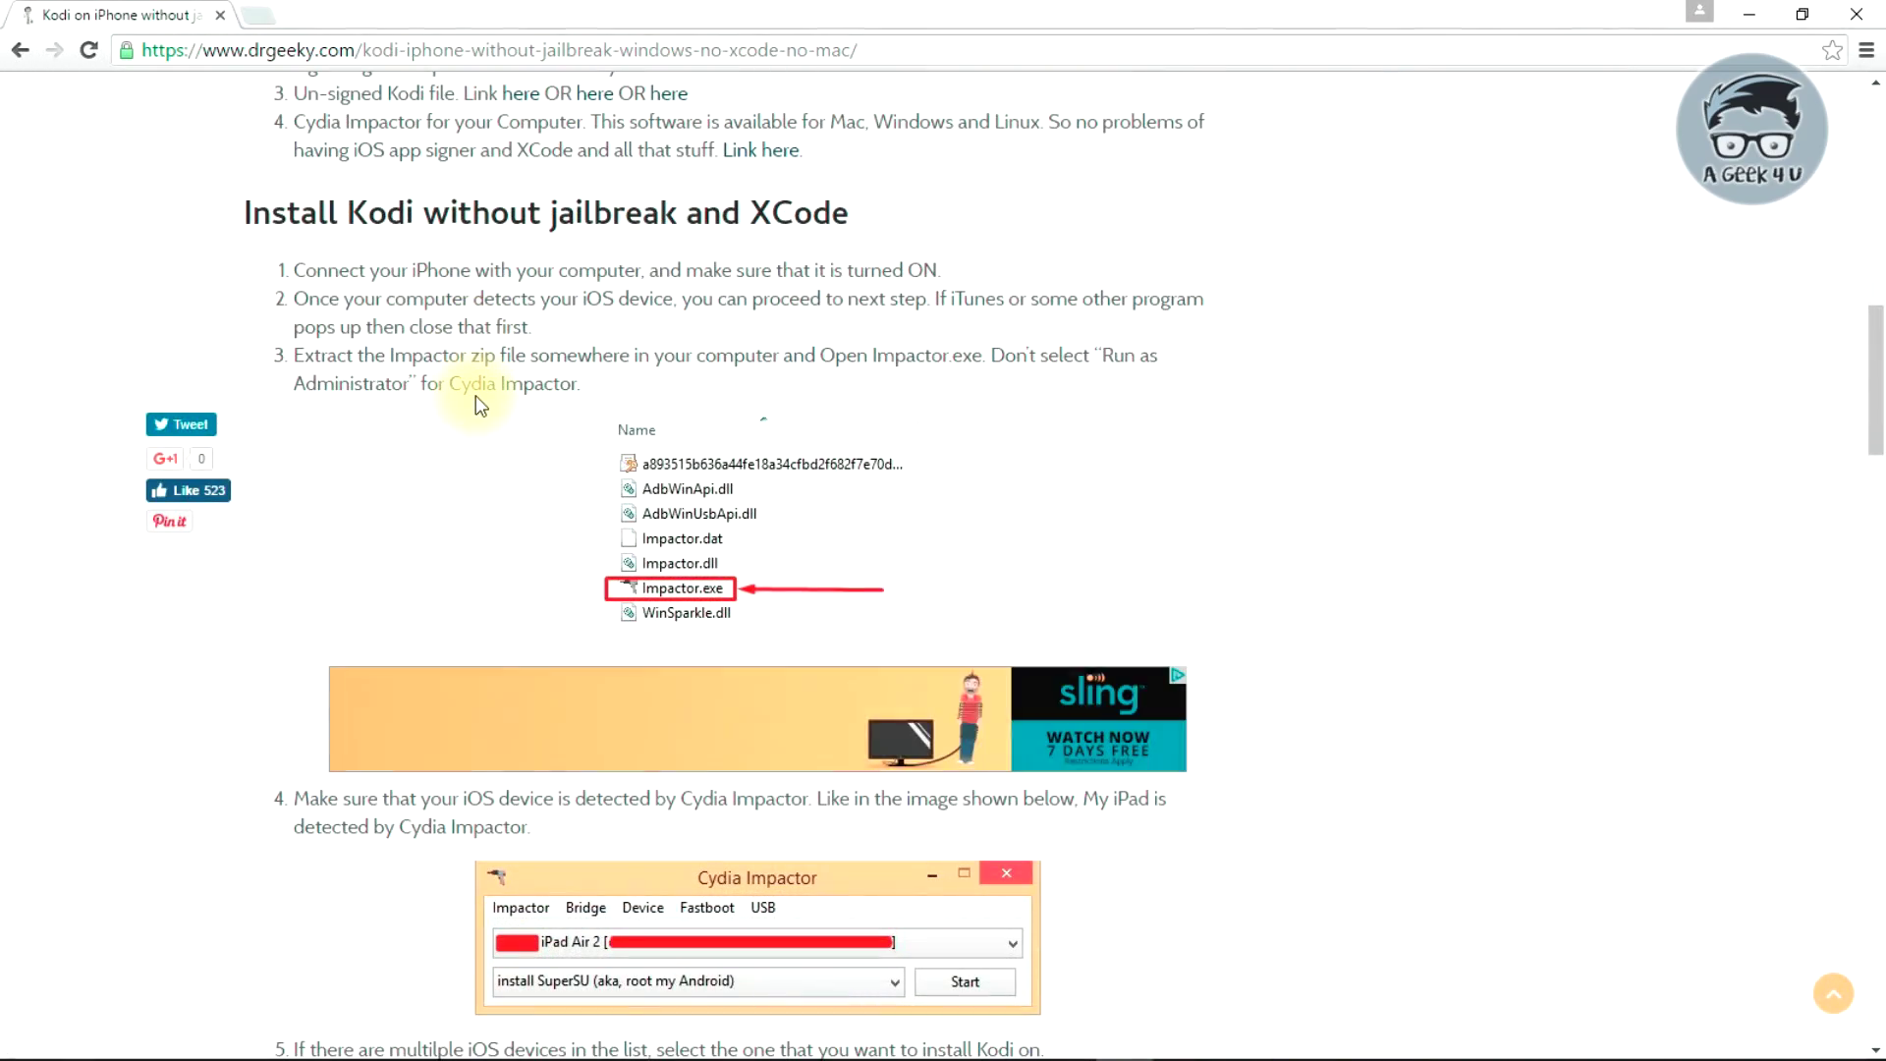
{"action": "scroll", "coordinate": [463, 480], "scroll_direction": "down", "scroll_amount": 3}
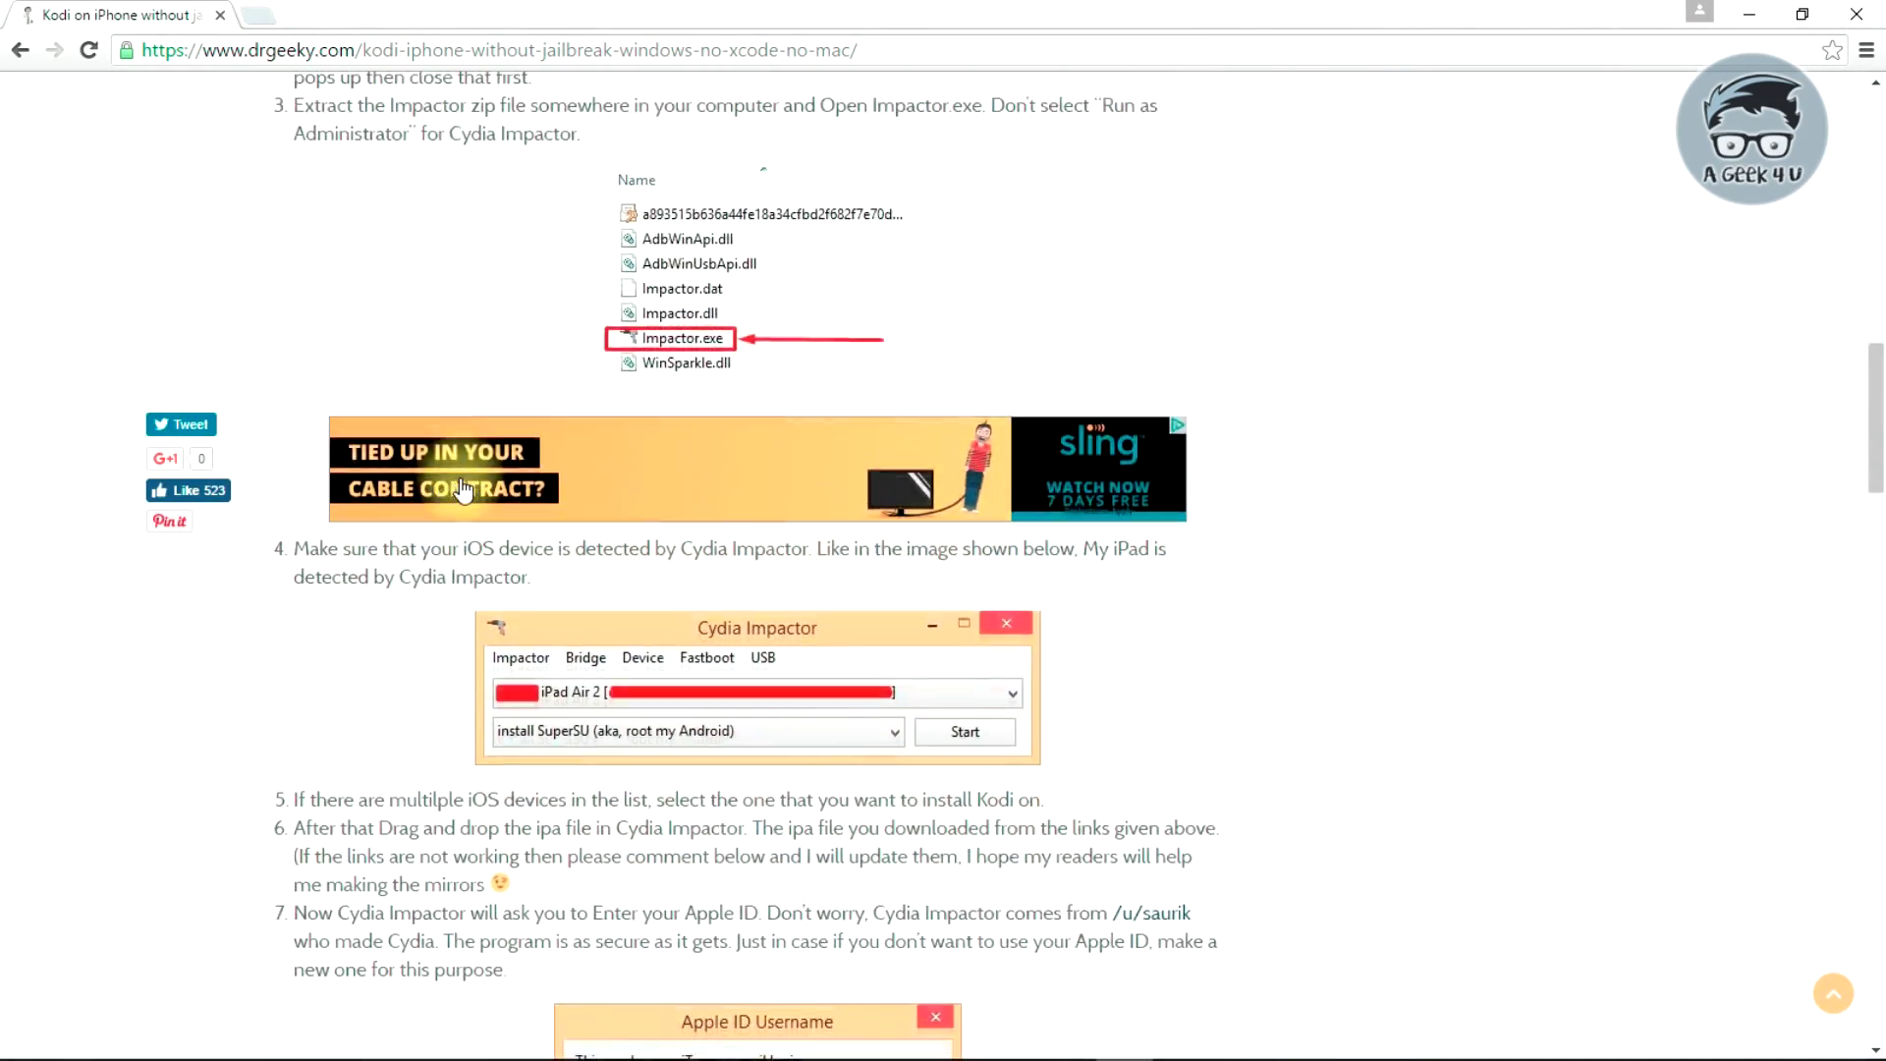
{"action": "scroll", "coordinate": [463, 482], "scroll_direction": "down", "scroll_amount": 3}
{"action": "scroll", "coordinate": [369, 452], "scroll_direction": "down", "scroll_amount": 2}
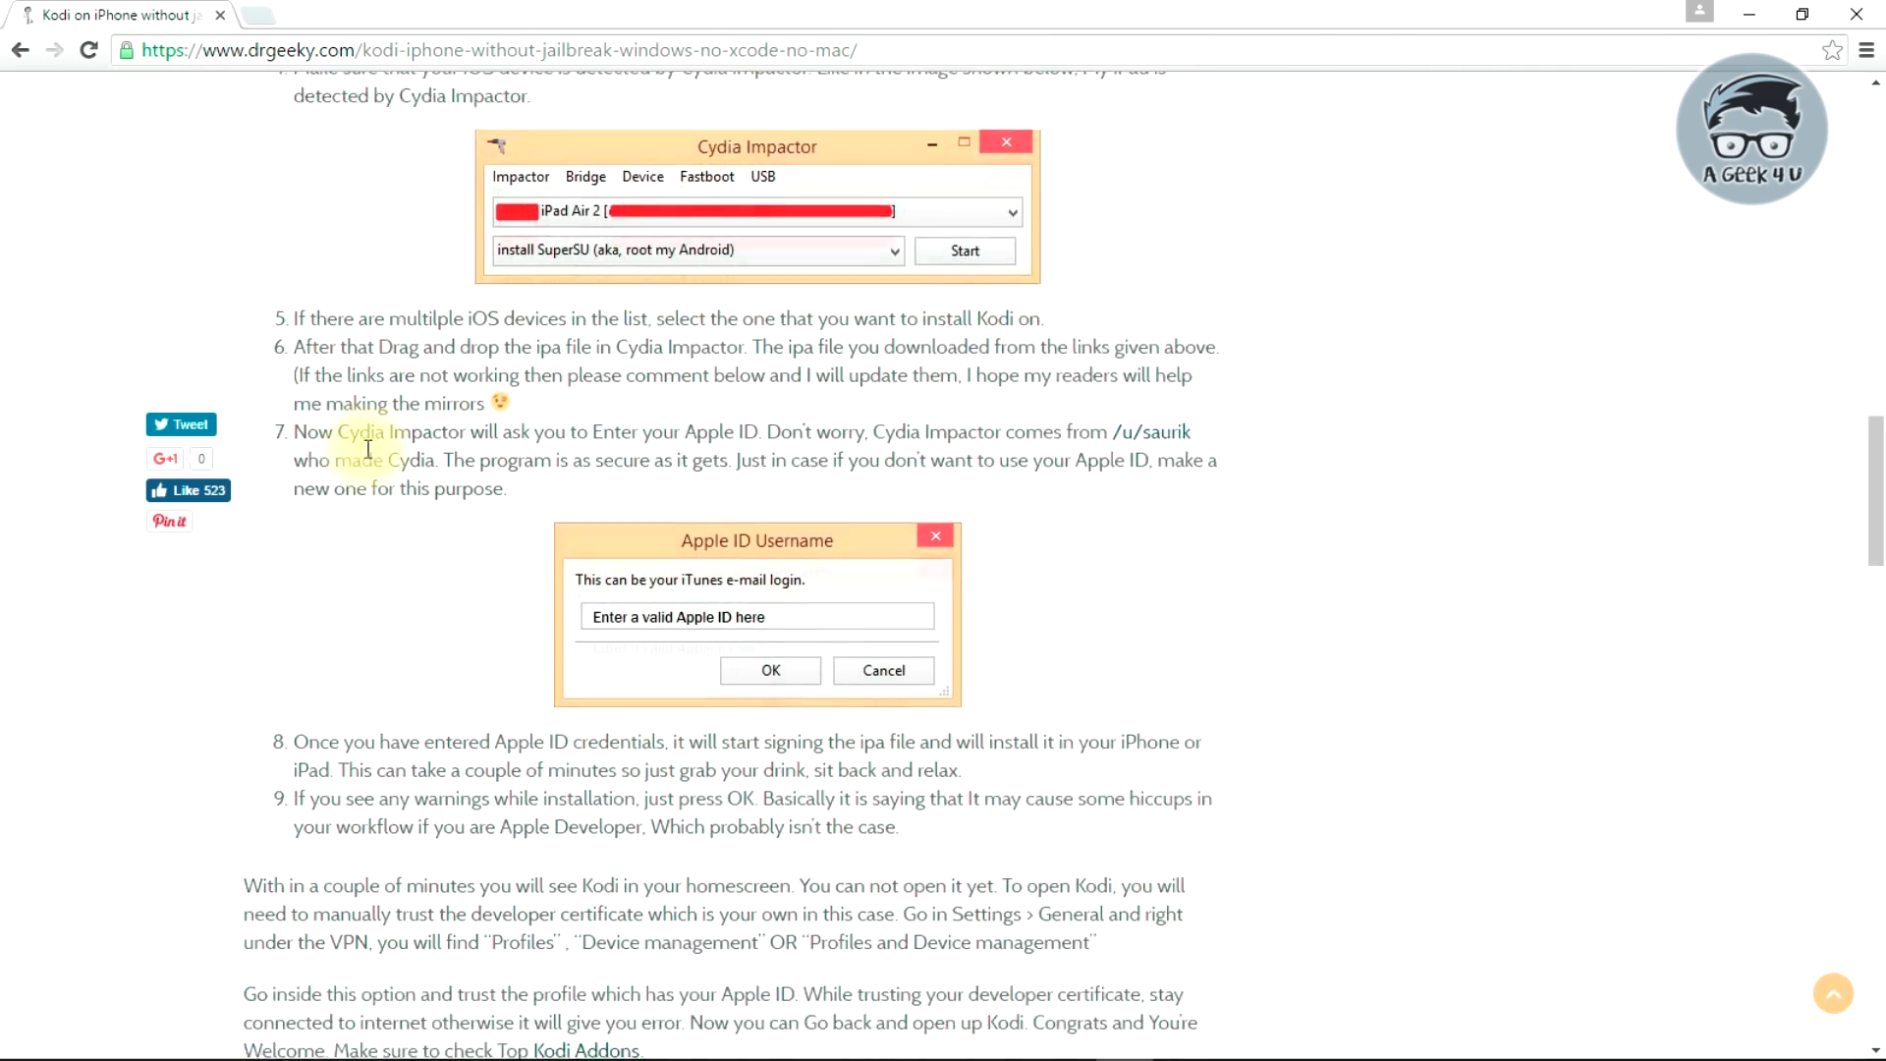
{"action": "scroll", "coordinate": [373, 472], "scroll_direction": "down", "scroll_amount": 1}
{"action": "scroll", "coordinate": [373, 473], "scroll_direction": "down", "scroll_amount": 2}
Scroll back up to the install section, then minimize Chrome to reveal the desktop.
{"action": "scroll", "coordinate": [373, 472], "scroll_direction": "up", "scroll_amount": 4}
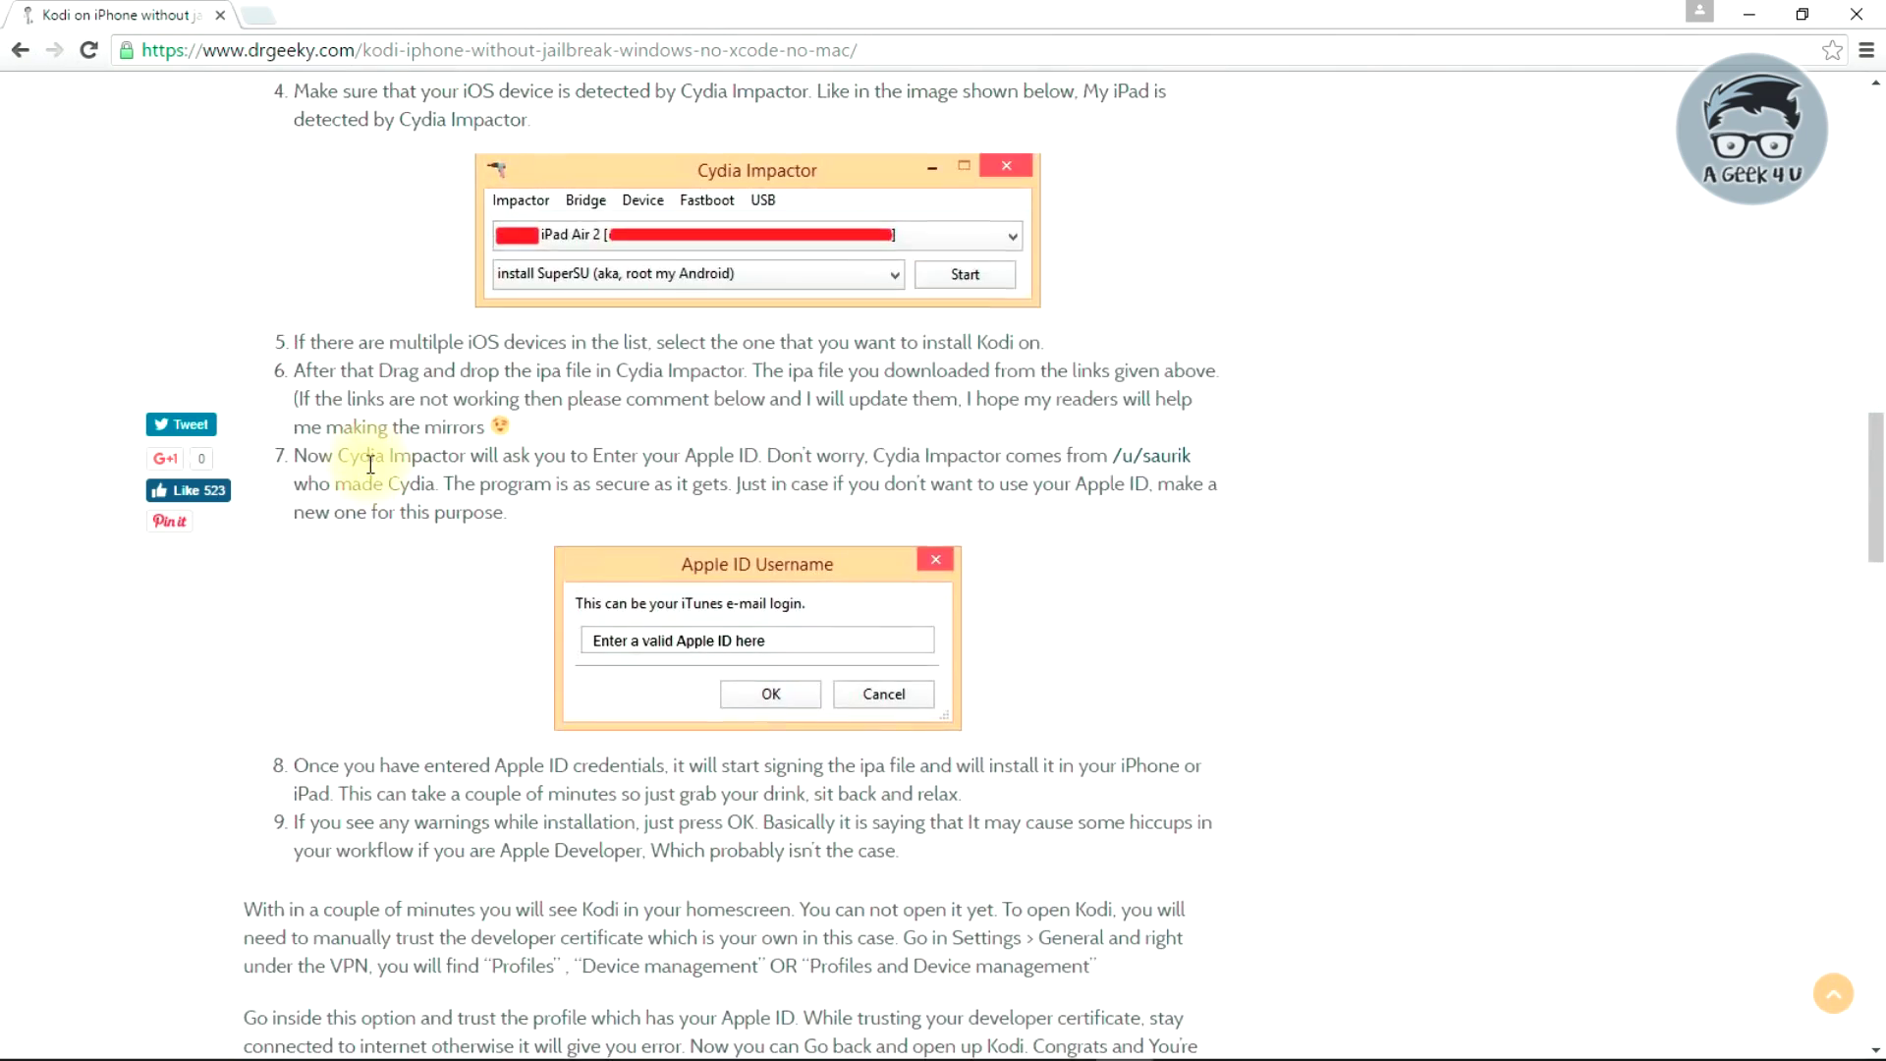
{"action": "scroll", "coordinate": [374, 473], "scroll_direction": "up", "scroll_amount": 1}
{"action": "scroll", "coordinate": [374, 472], "scroll_direction": "up", "scroll_amount": 1}
{"action": "scroll", "coordinate": [371, 471], "scroll_direction": "up", "scroll_amount": 3}
{"action": "scroll", "coordinate": [370, 467], "scroll_direction": "up", "scroll_amount": 2}
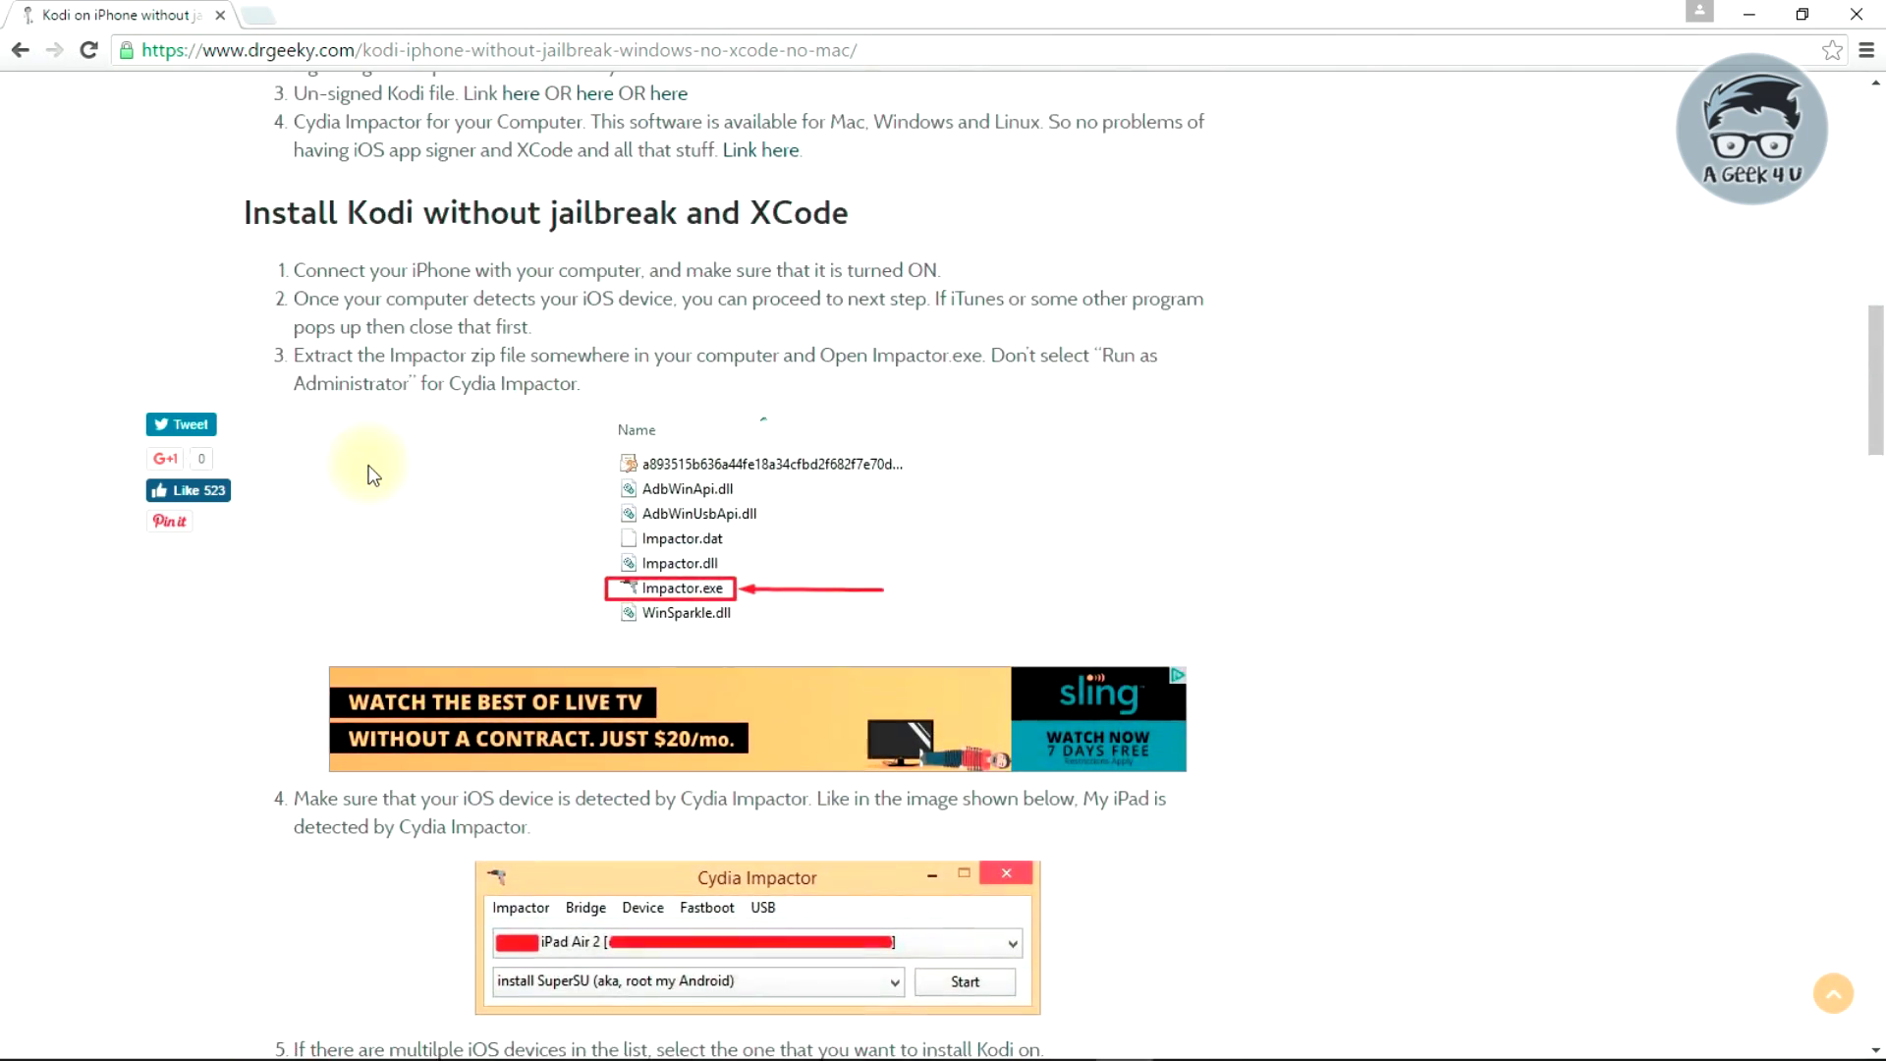
{"action": "scroll", "coordinate": [370, 465], "scroll_direction": "up", "scroll_amount": 1}
{"action": "scroll", "coordinate": [370, 465], "scroll_direction": "up", "scroll_amount": 1}
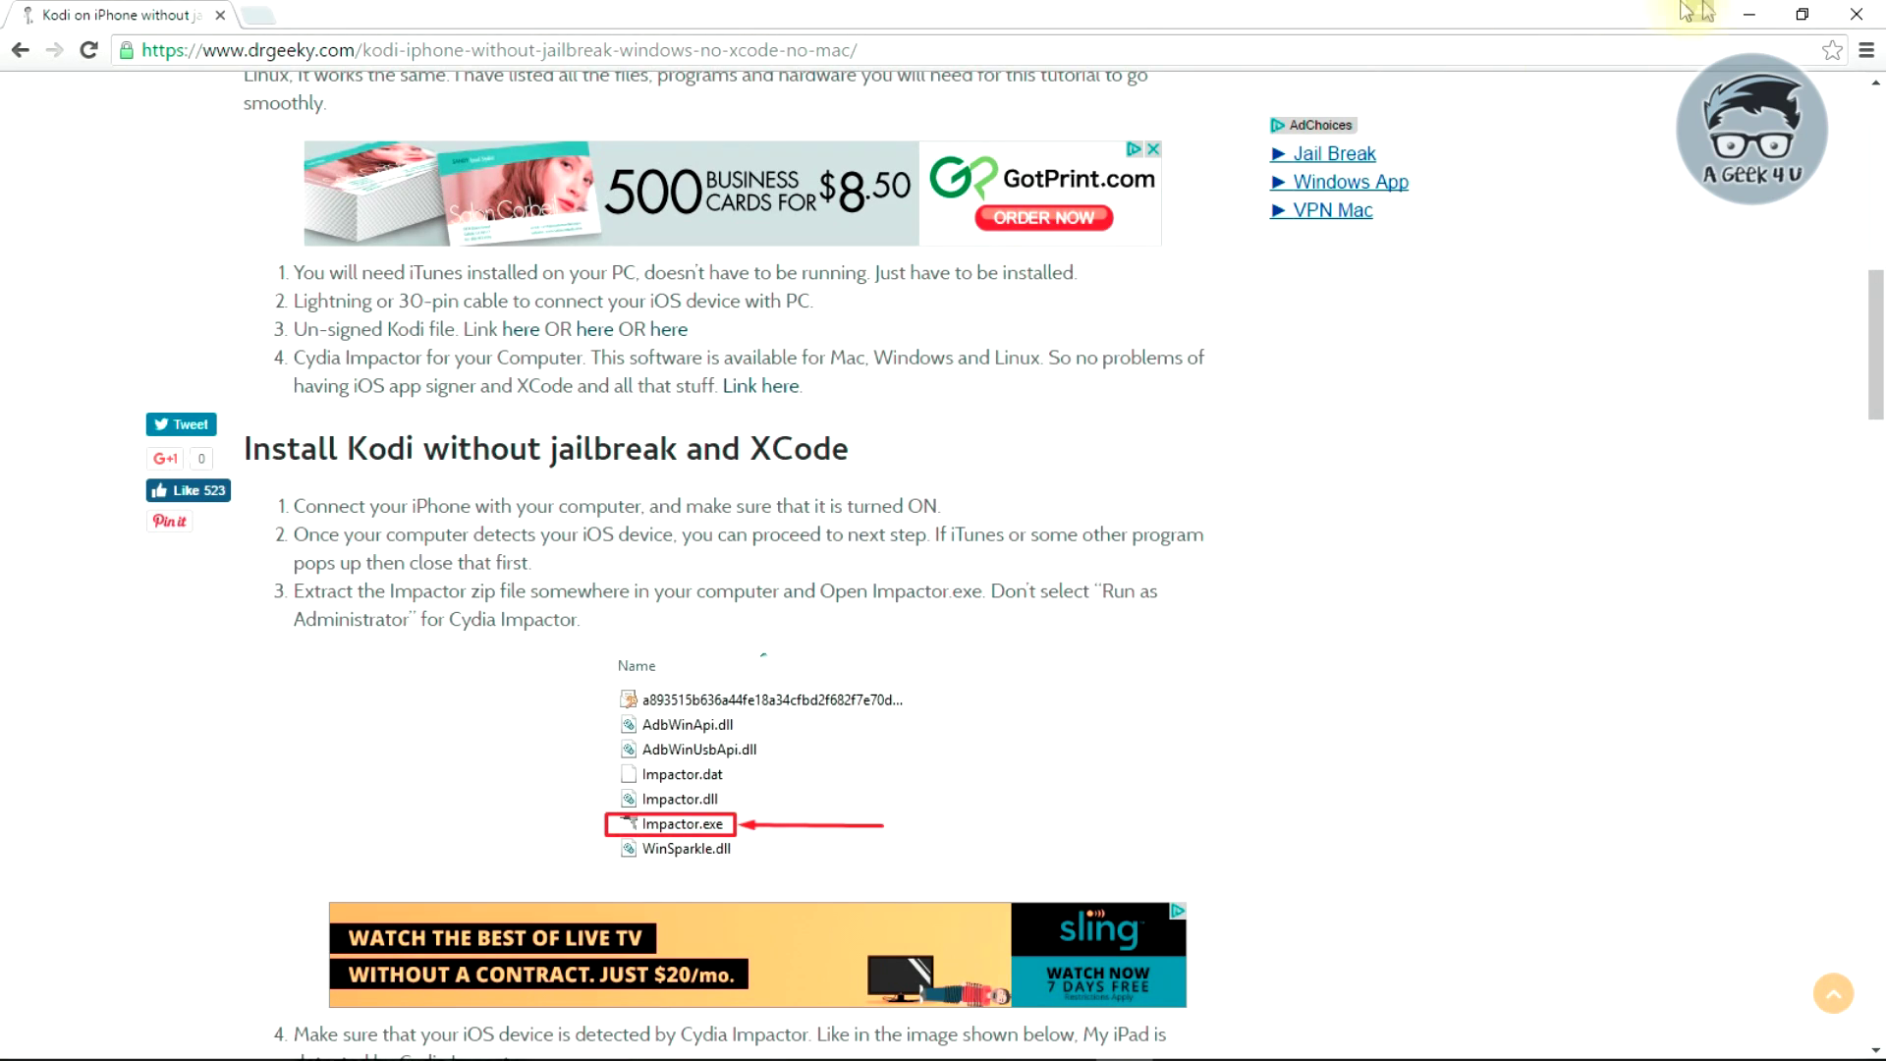
{"action": "left_click", "coordinate": [1749, 14]}
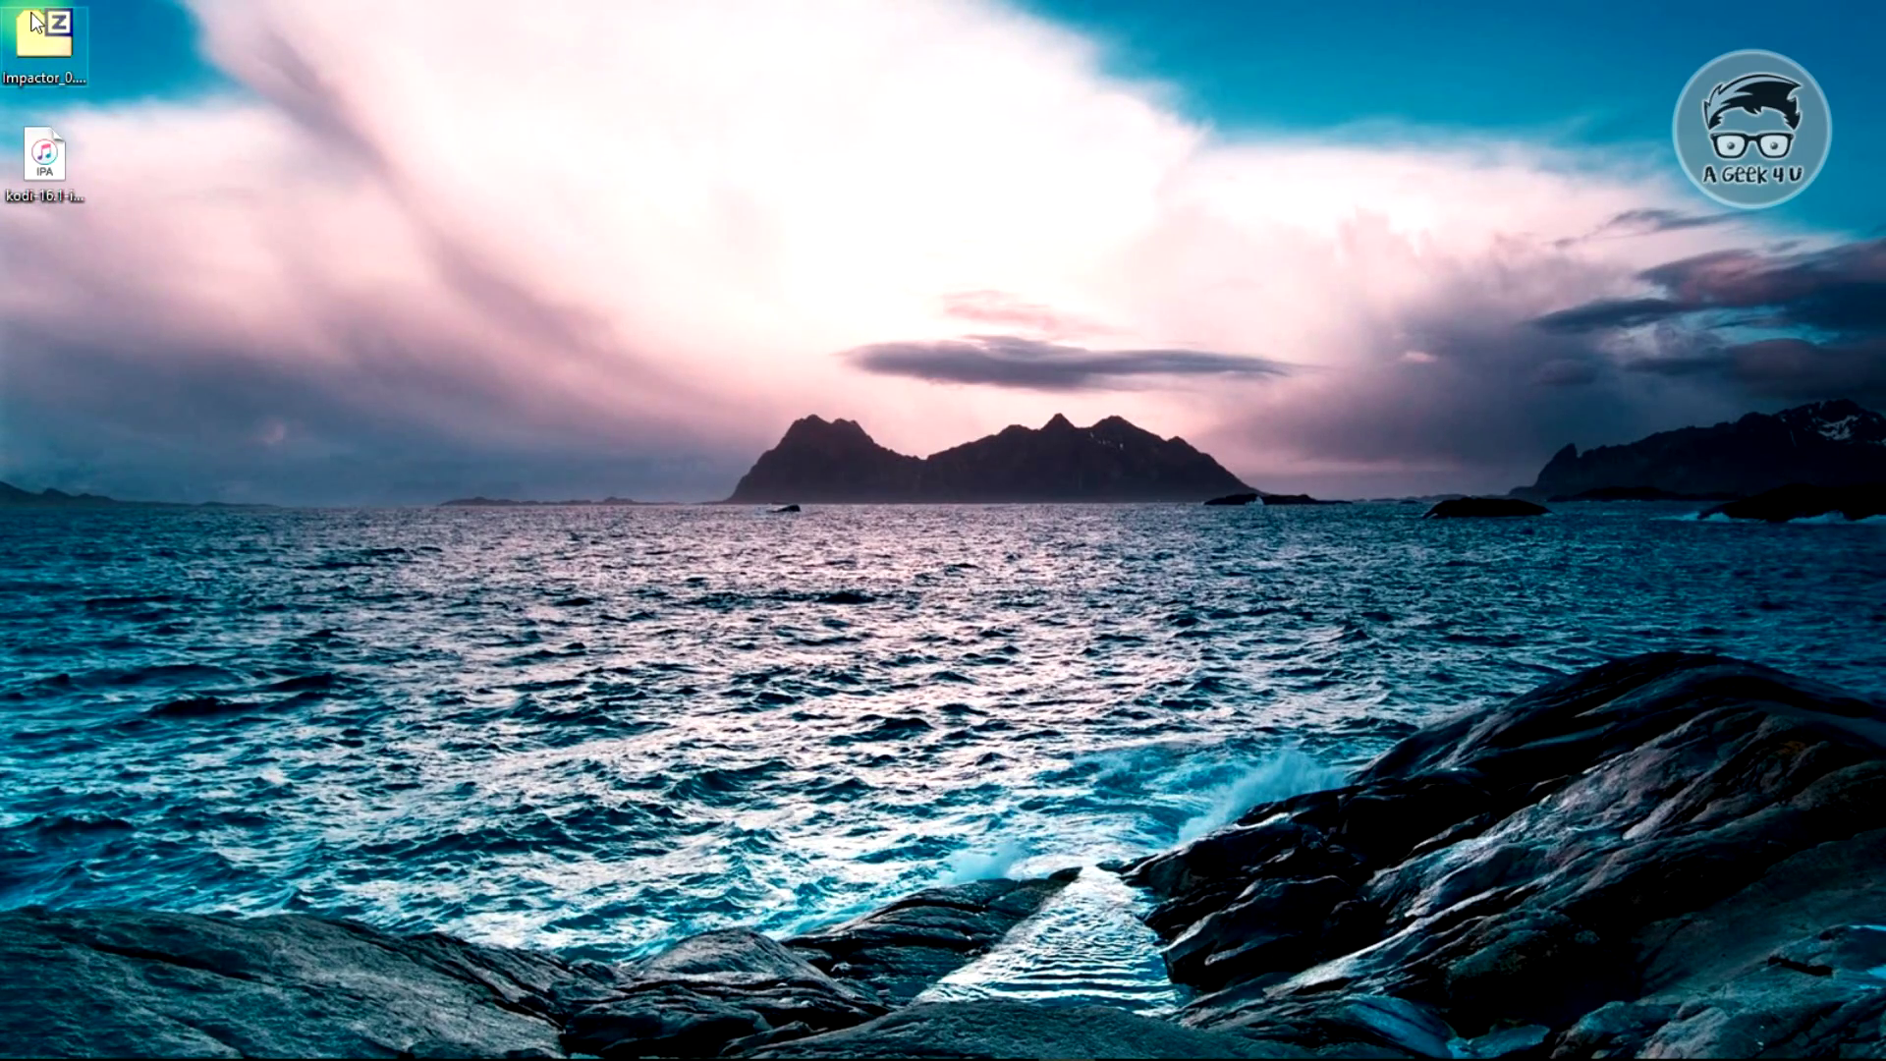
Extract the desktop Impactor zip with 7-Zip into an Impactor_0.9.31 folder.
{"action": "left_click", "coordinate": [45, 199]}
{"action": "left_click", "coordinate": [28, 53]}
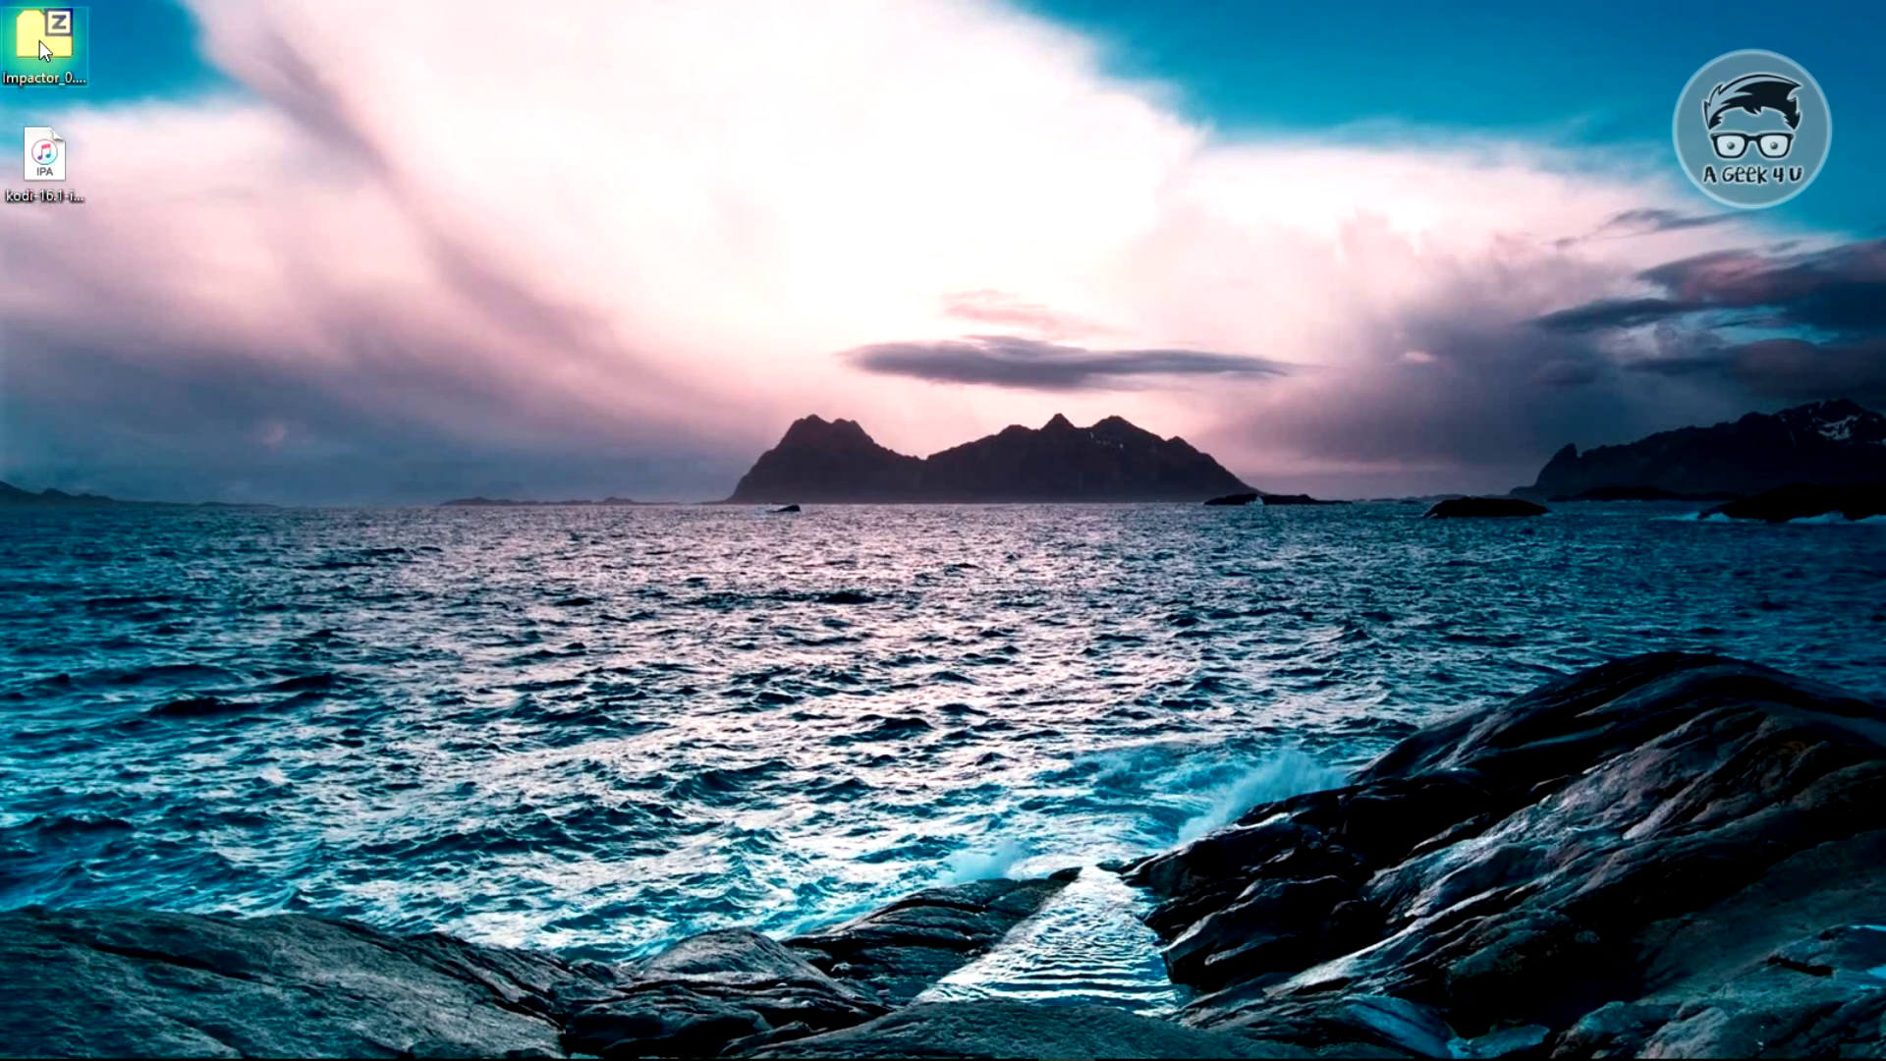
{"action": "right_click", "coordinate": [45, 47]}
{"action": "mouse_move", "coordinate": [221, 91]}
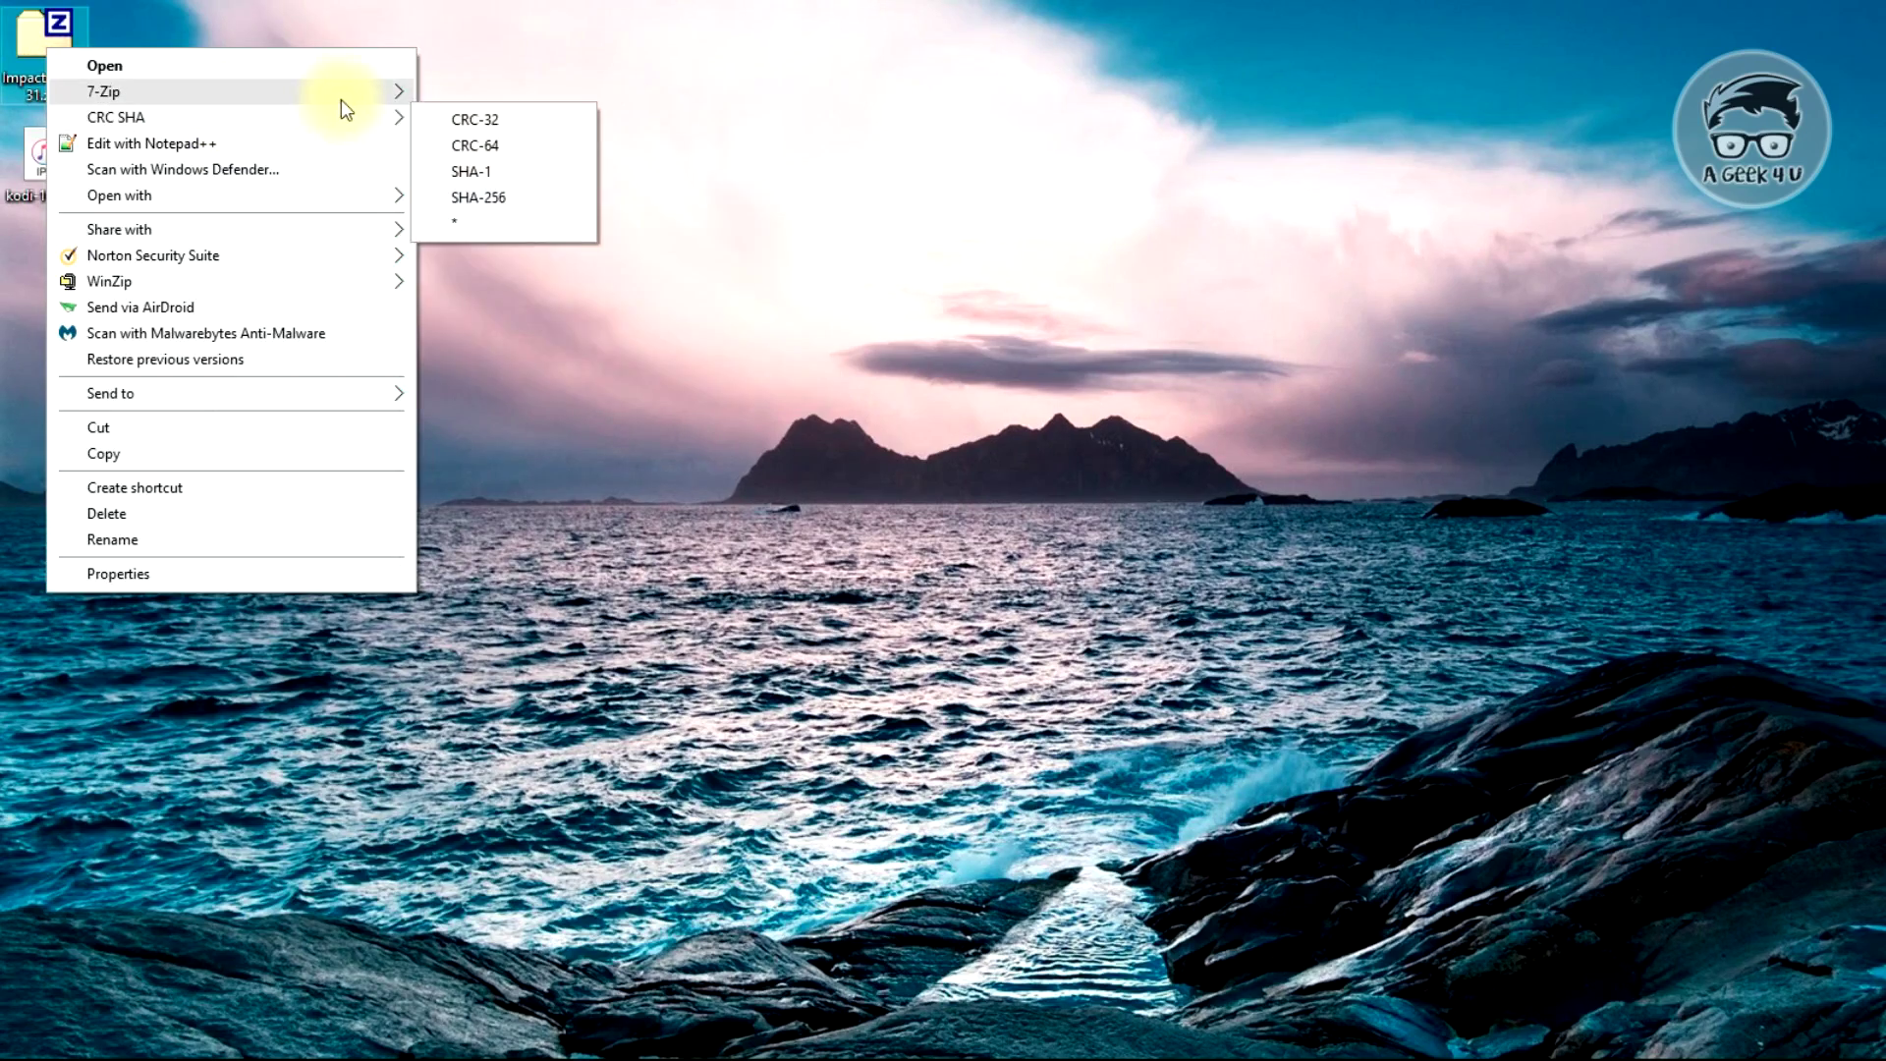
{"action": "left_click", "coordinate": [511, 201]}
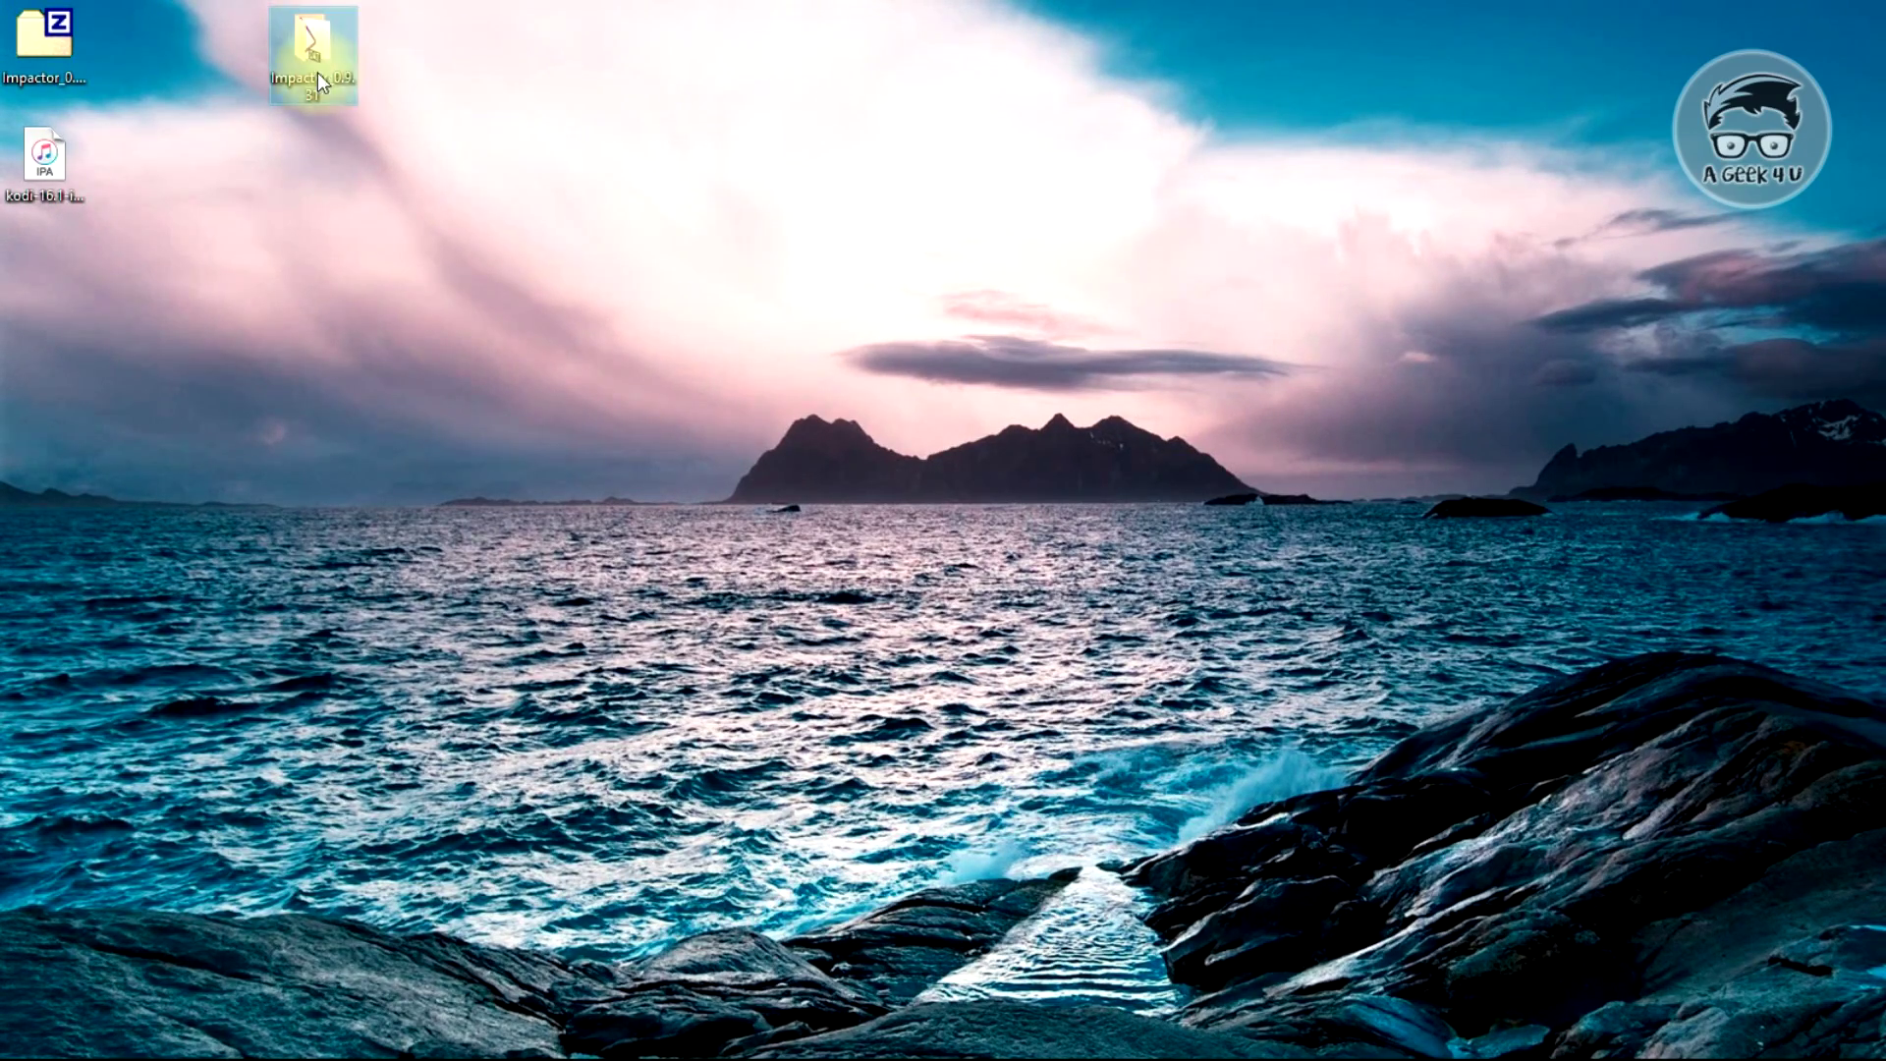
{"action": "left_click", "coordinate": [317, 79]}
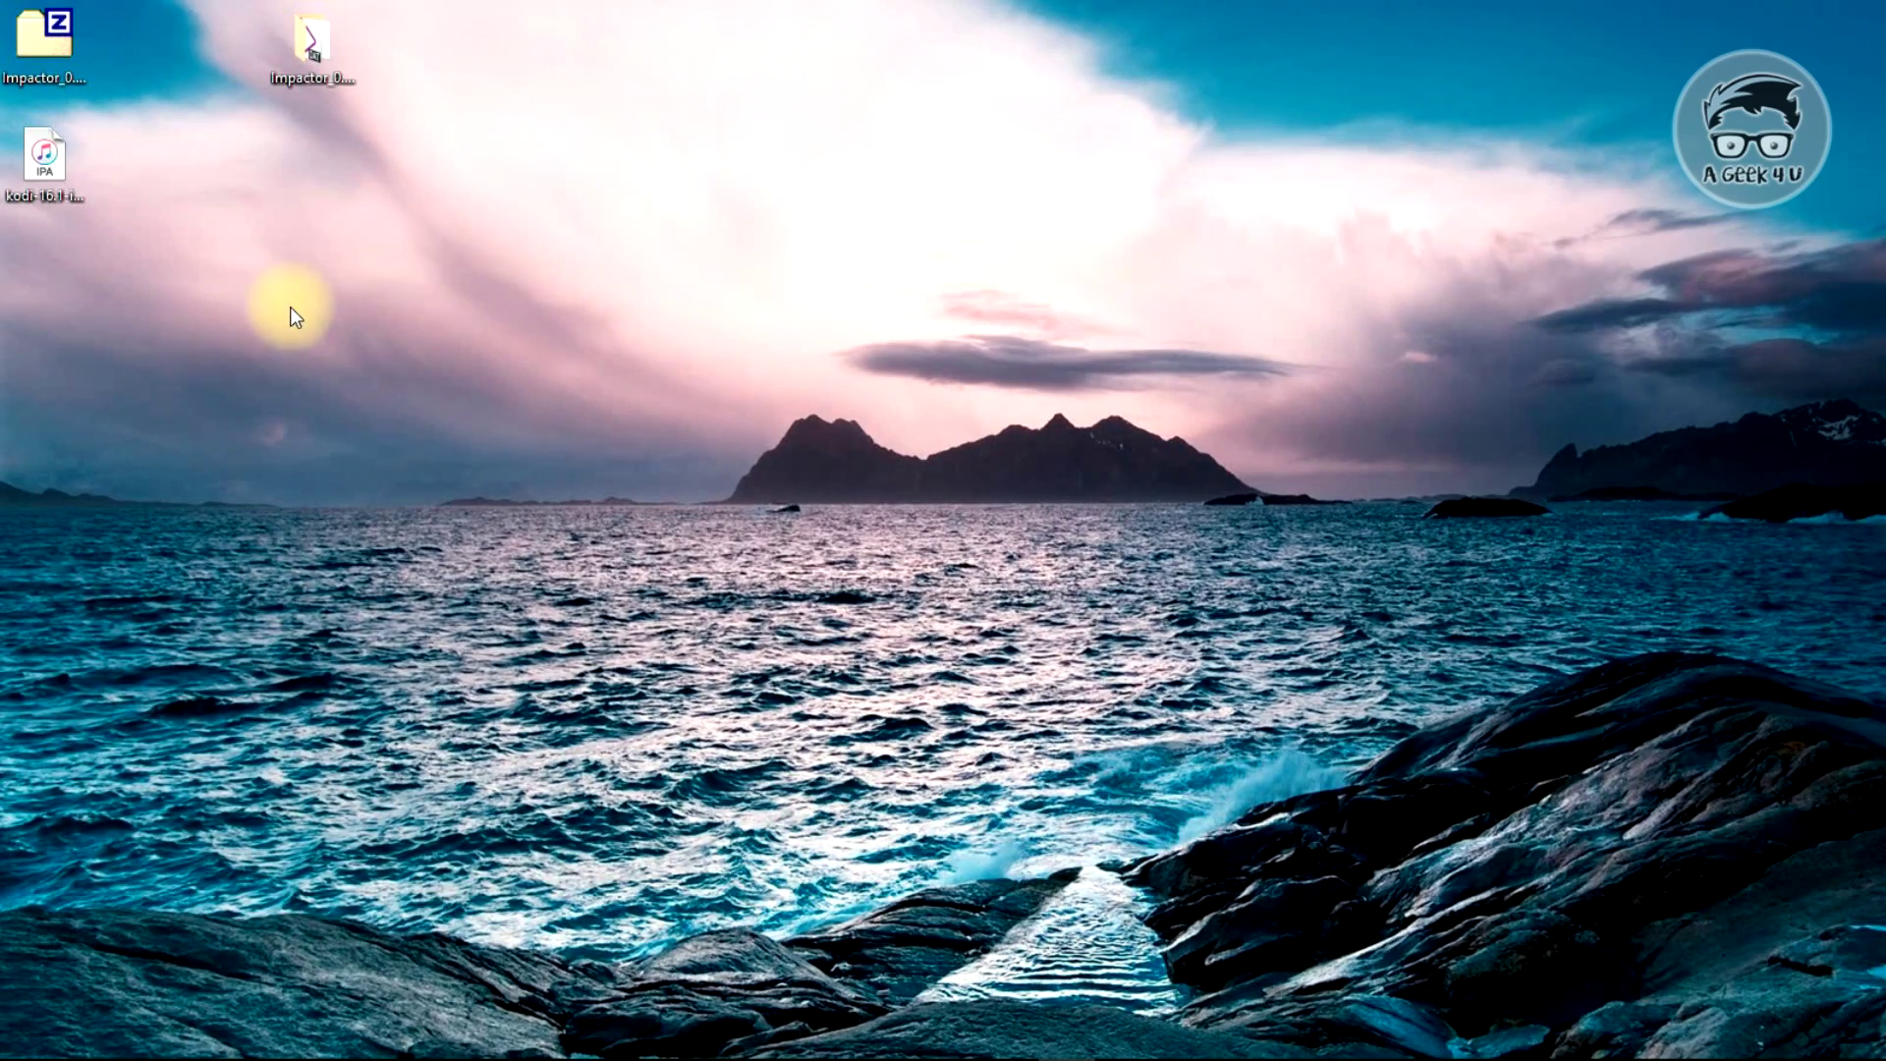
Launch Impactor.exe from Impactor_0.9.31, move its window right, and minimize the folder.
{"action": "double_click", "coordinate": [314, 53]}
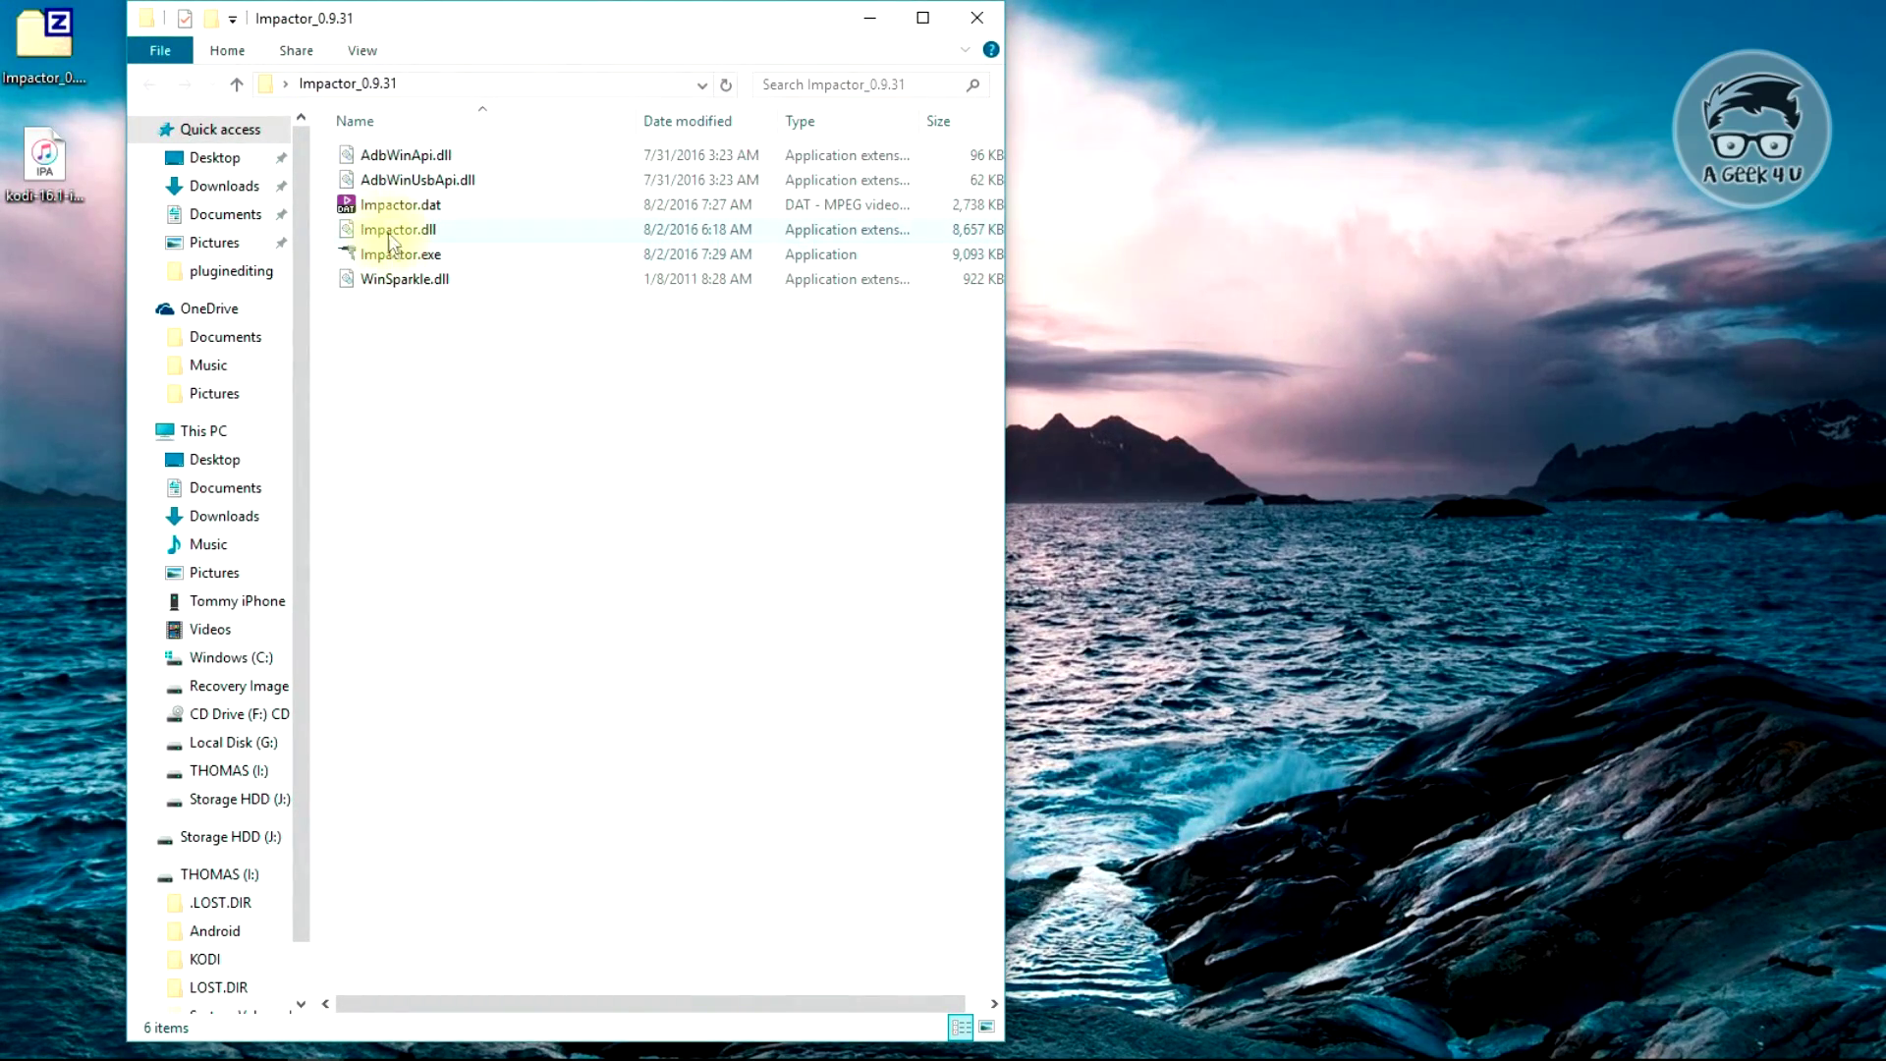
{"action": "mouse_move", "coordinate": [401, 255]}
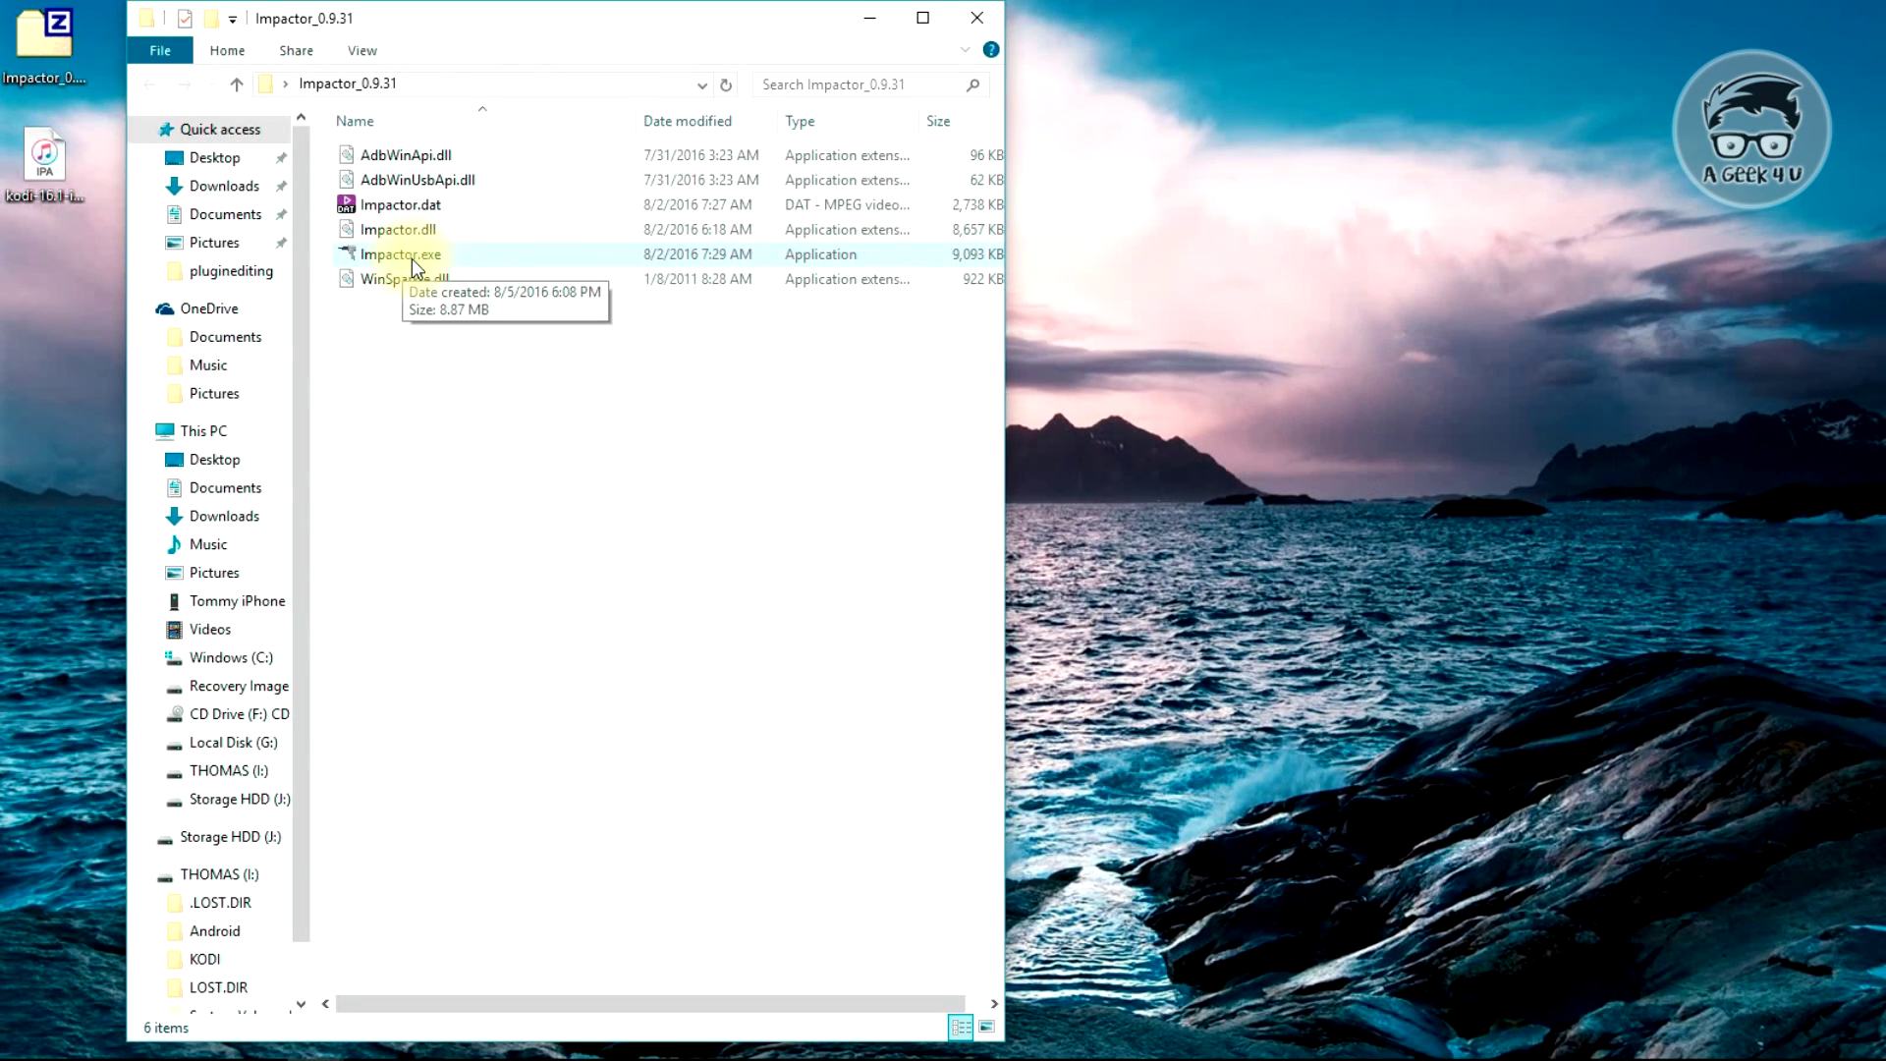
{"action": "left_click", "coordinate": [411, 257]}
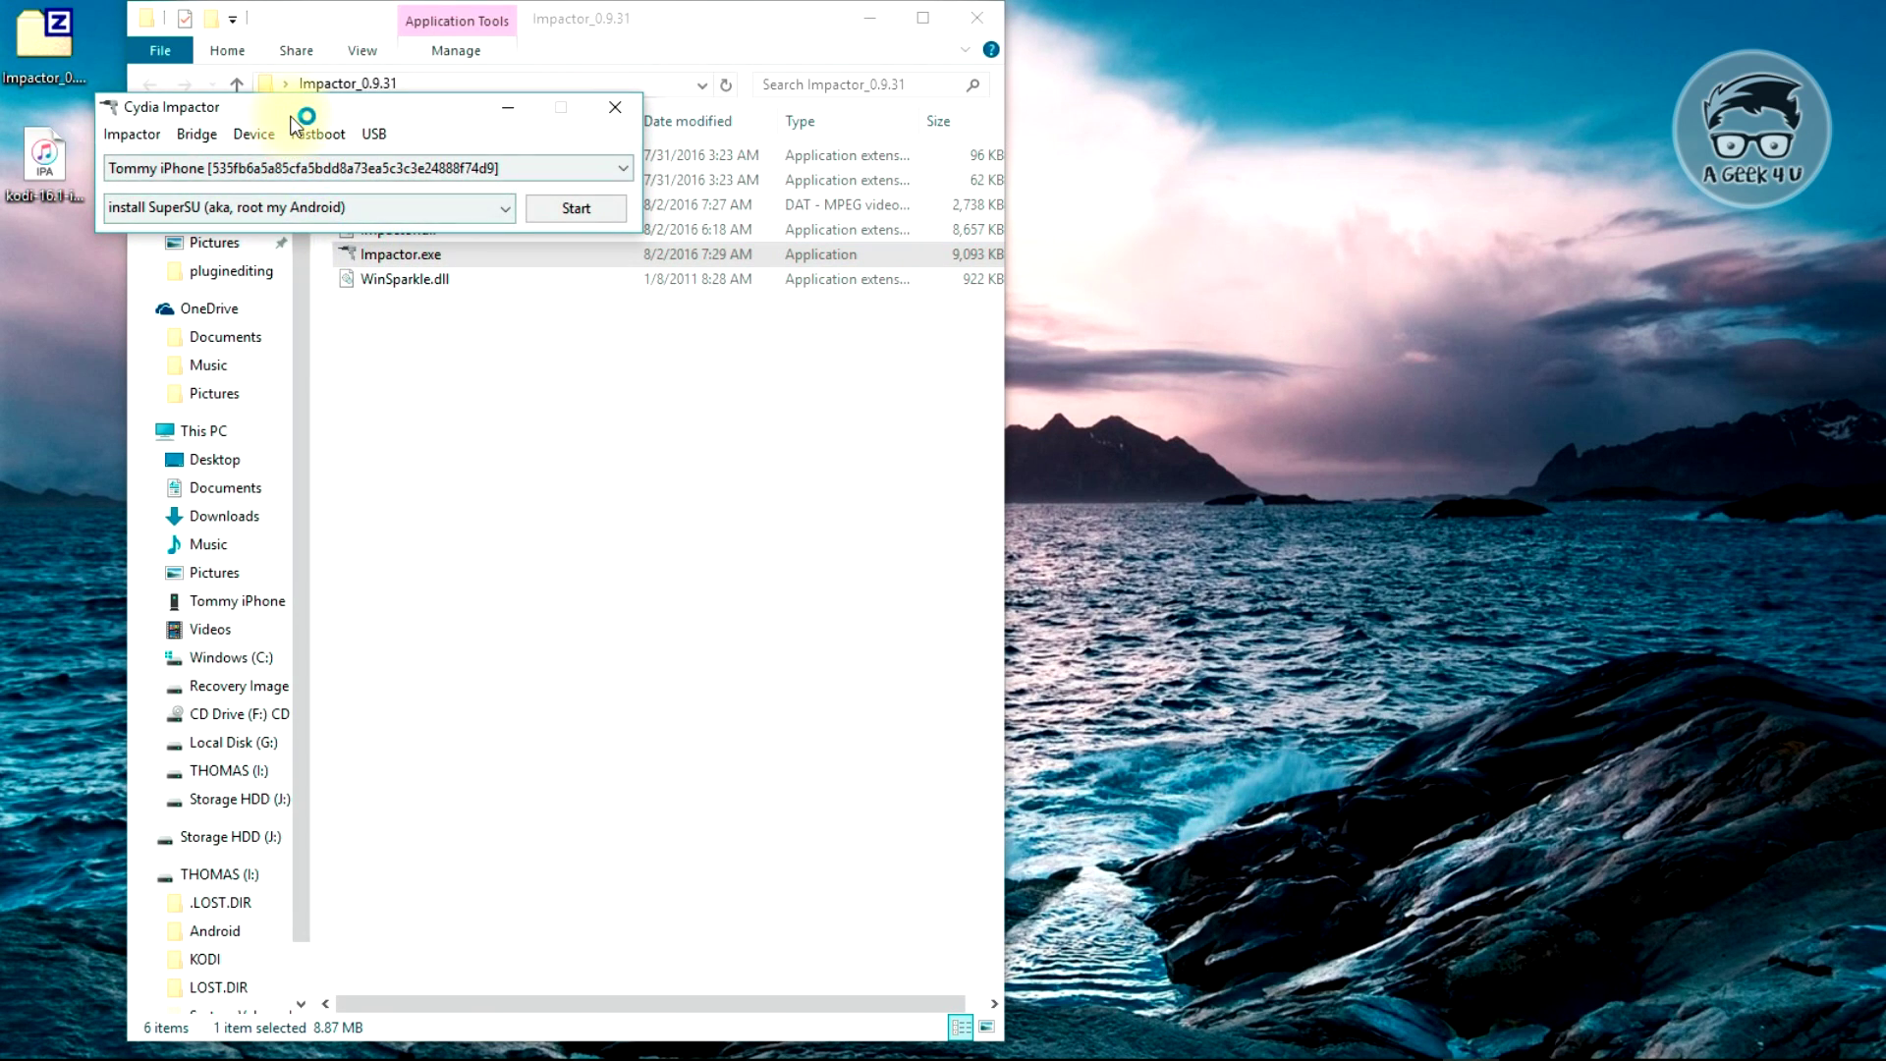
{"action": "left_click_drag", "start_coordinate": [291, 116], "coordinate": [1269, 115]}
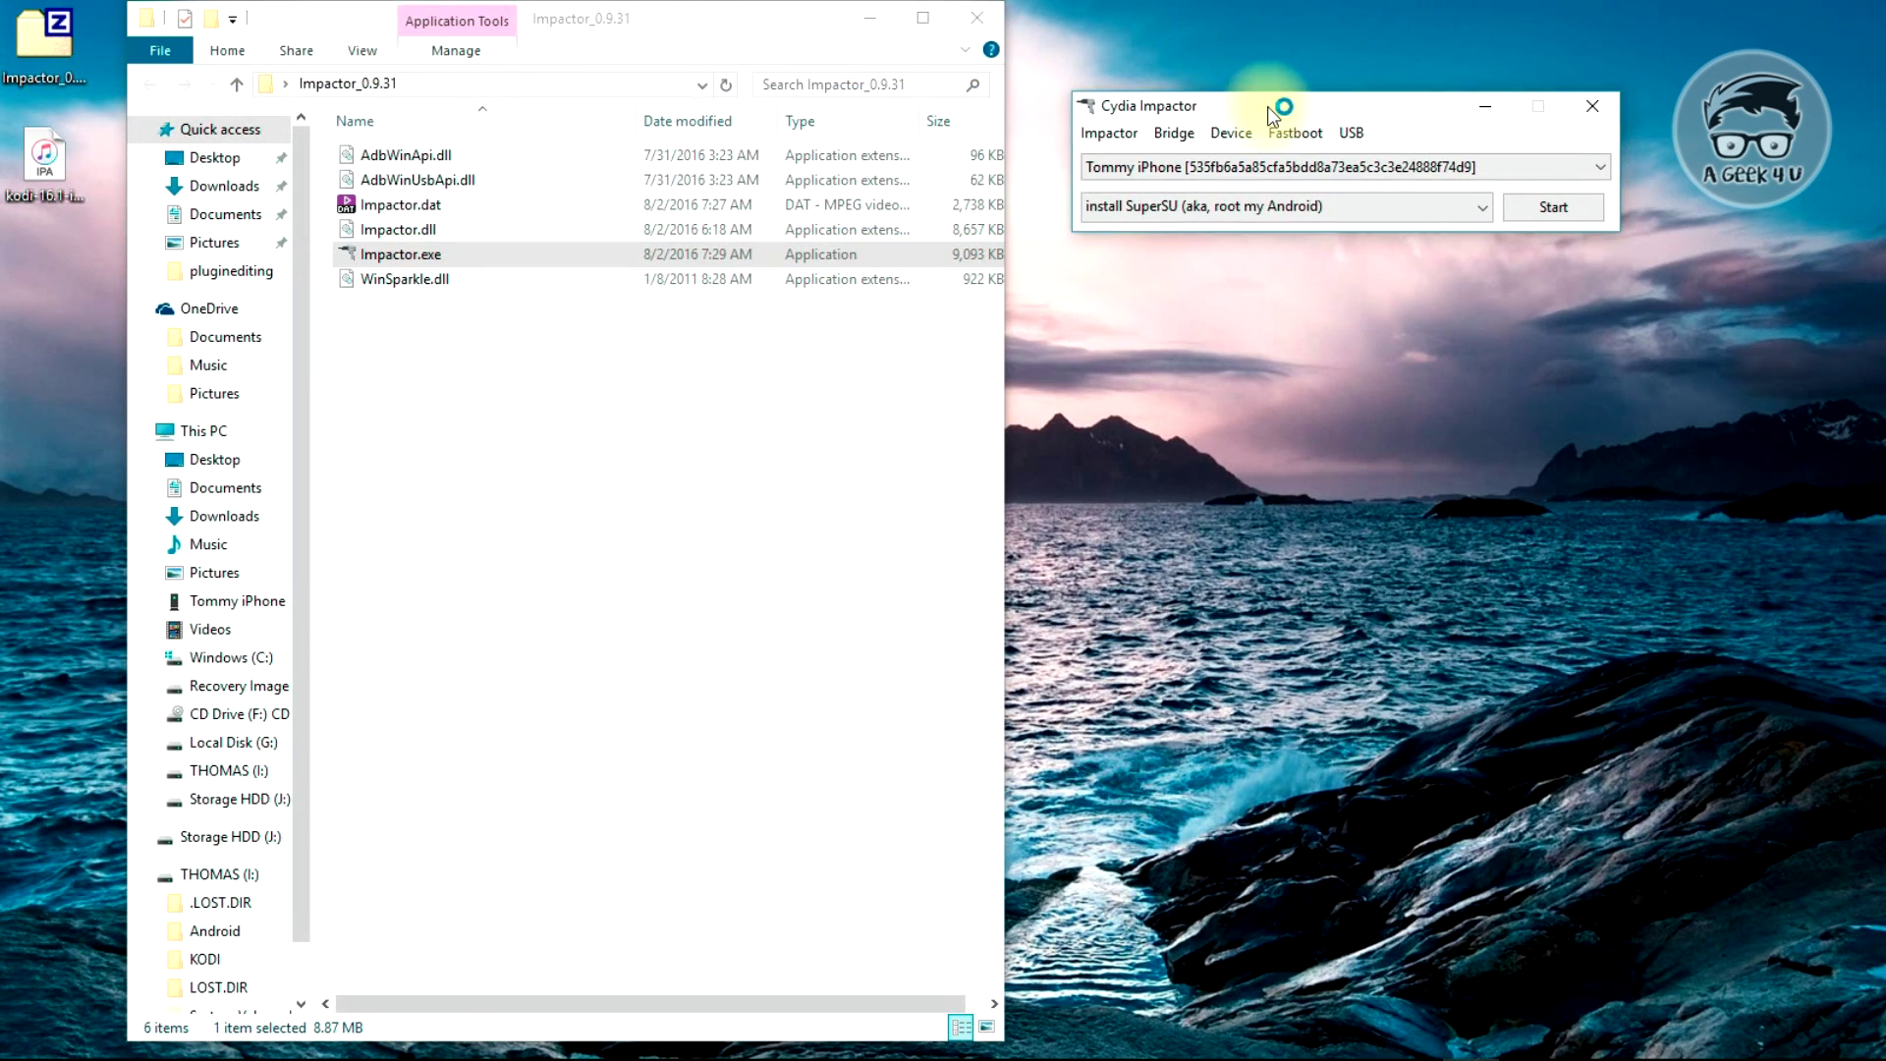
{"action": "left_click", "coordinate": [871, 17]}
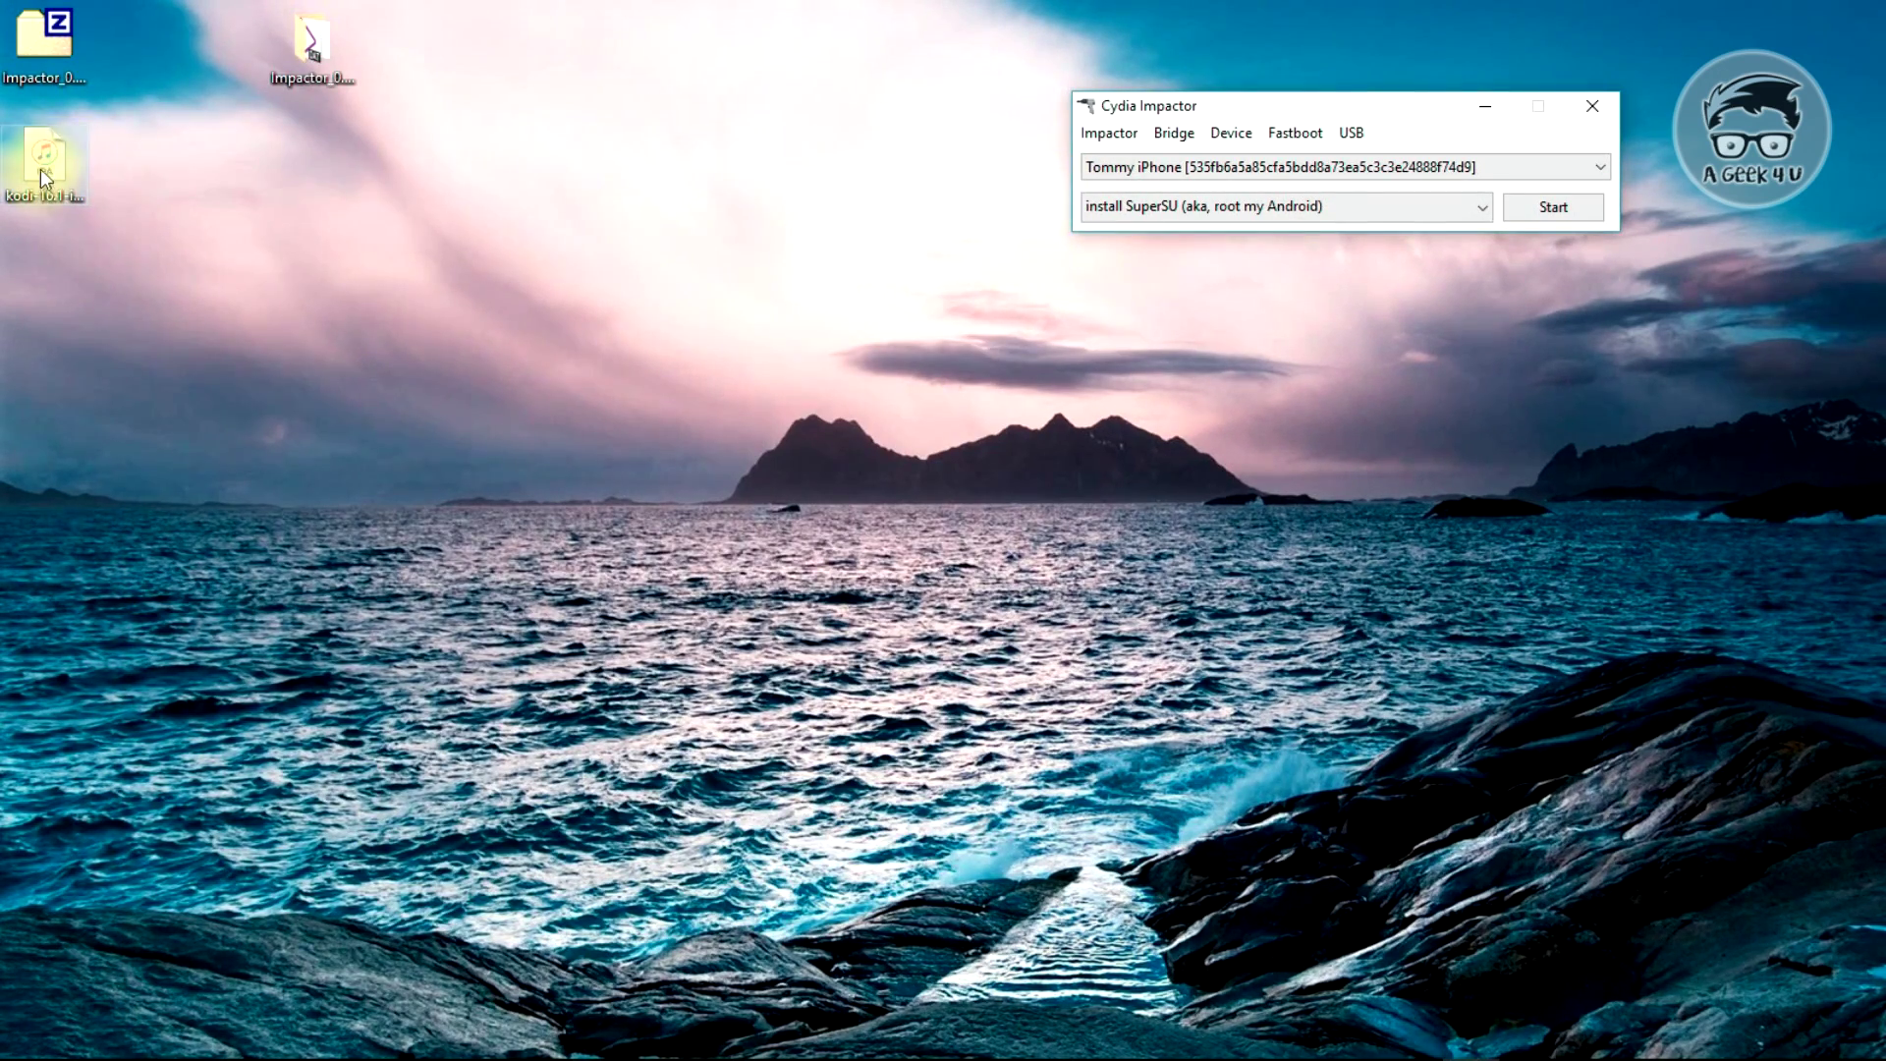
Drop the Kodi IPA onto Impactor, sign with the Apple ID, accept the warning, close Impactor.
{"action": "left_click_drag", "start_coordinate": [42, 159], "coordinate": [1150, 185]}
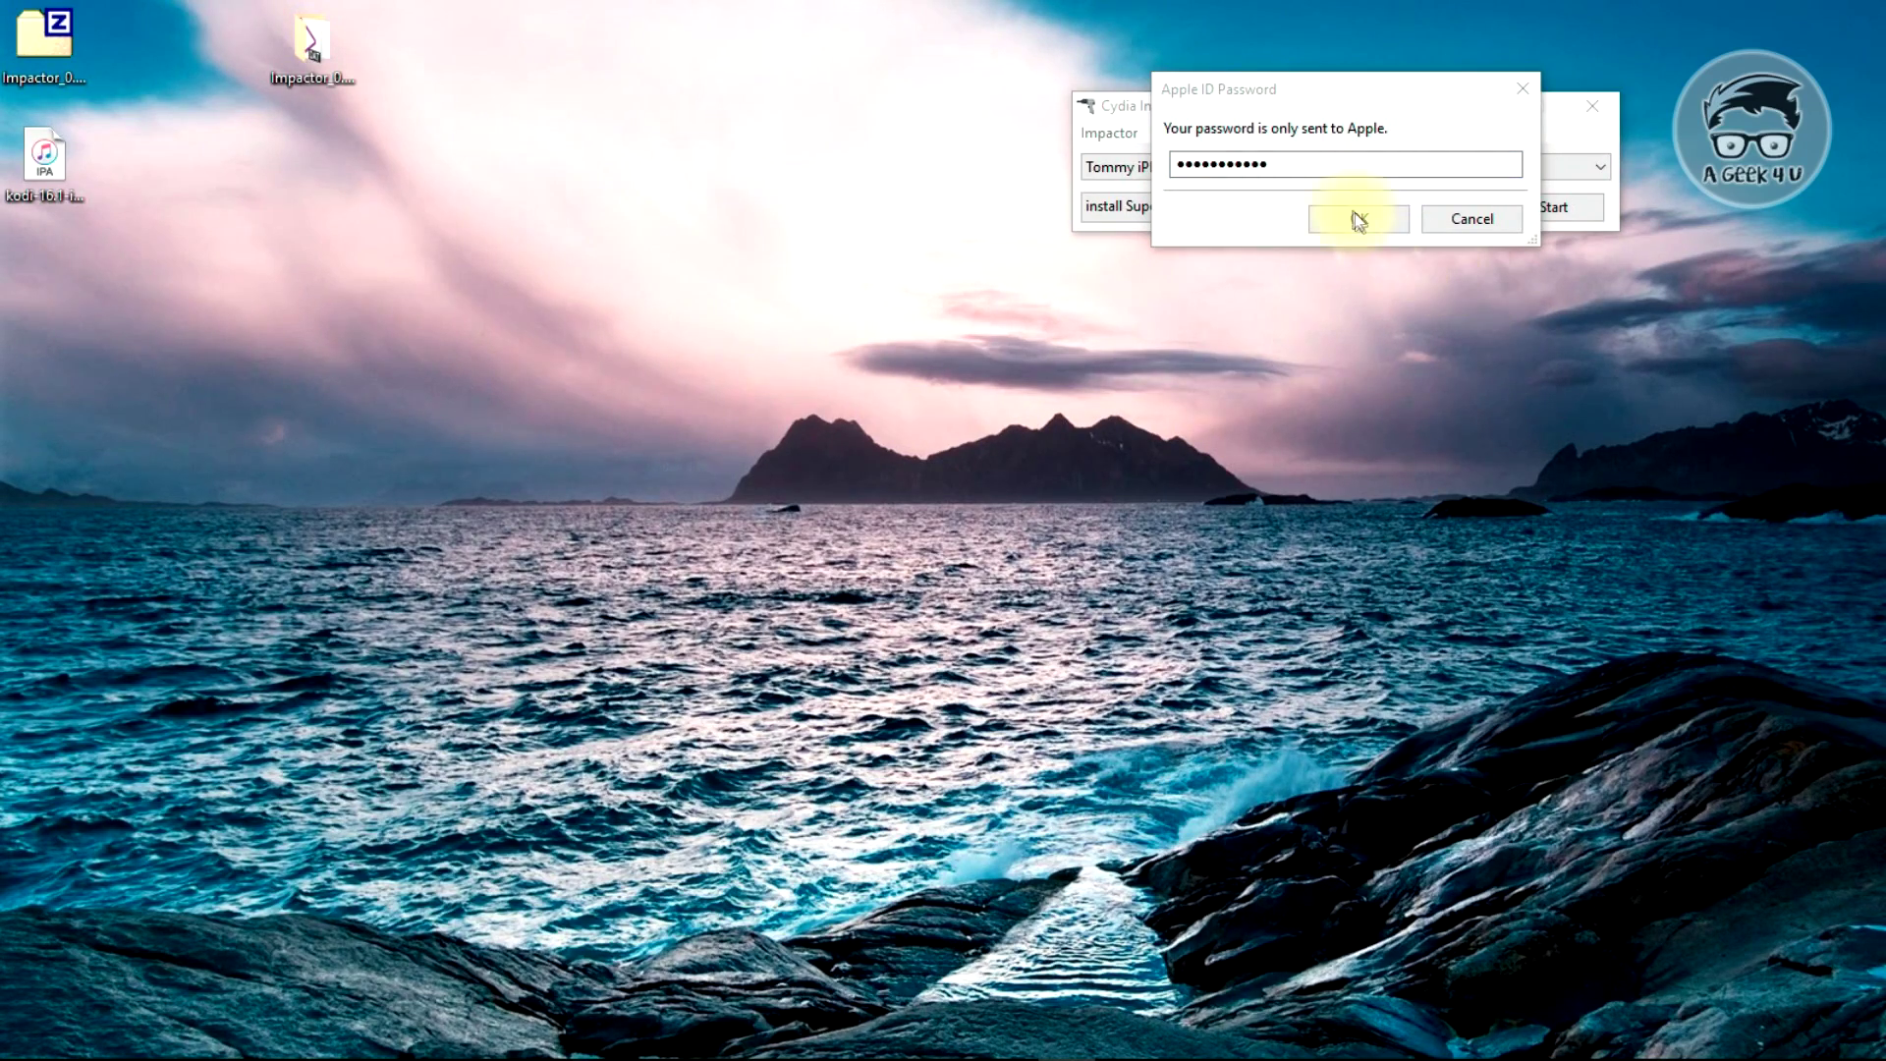
{"action": "left_click", "coordinate": [1344, 218]}
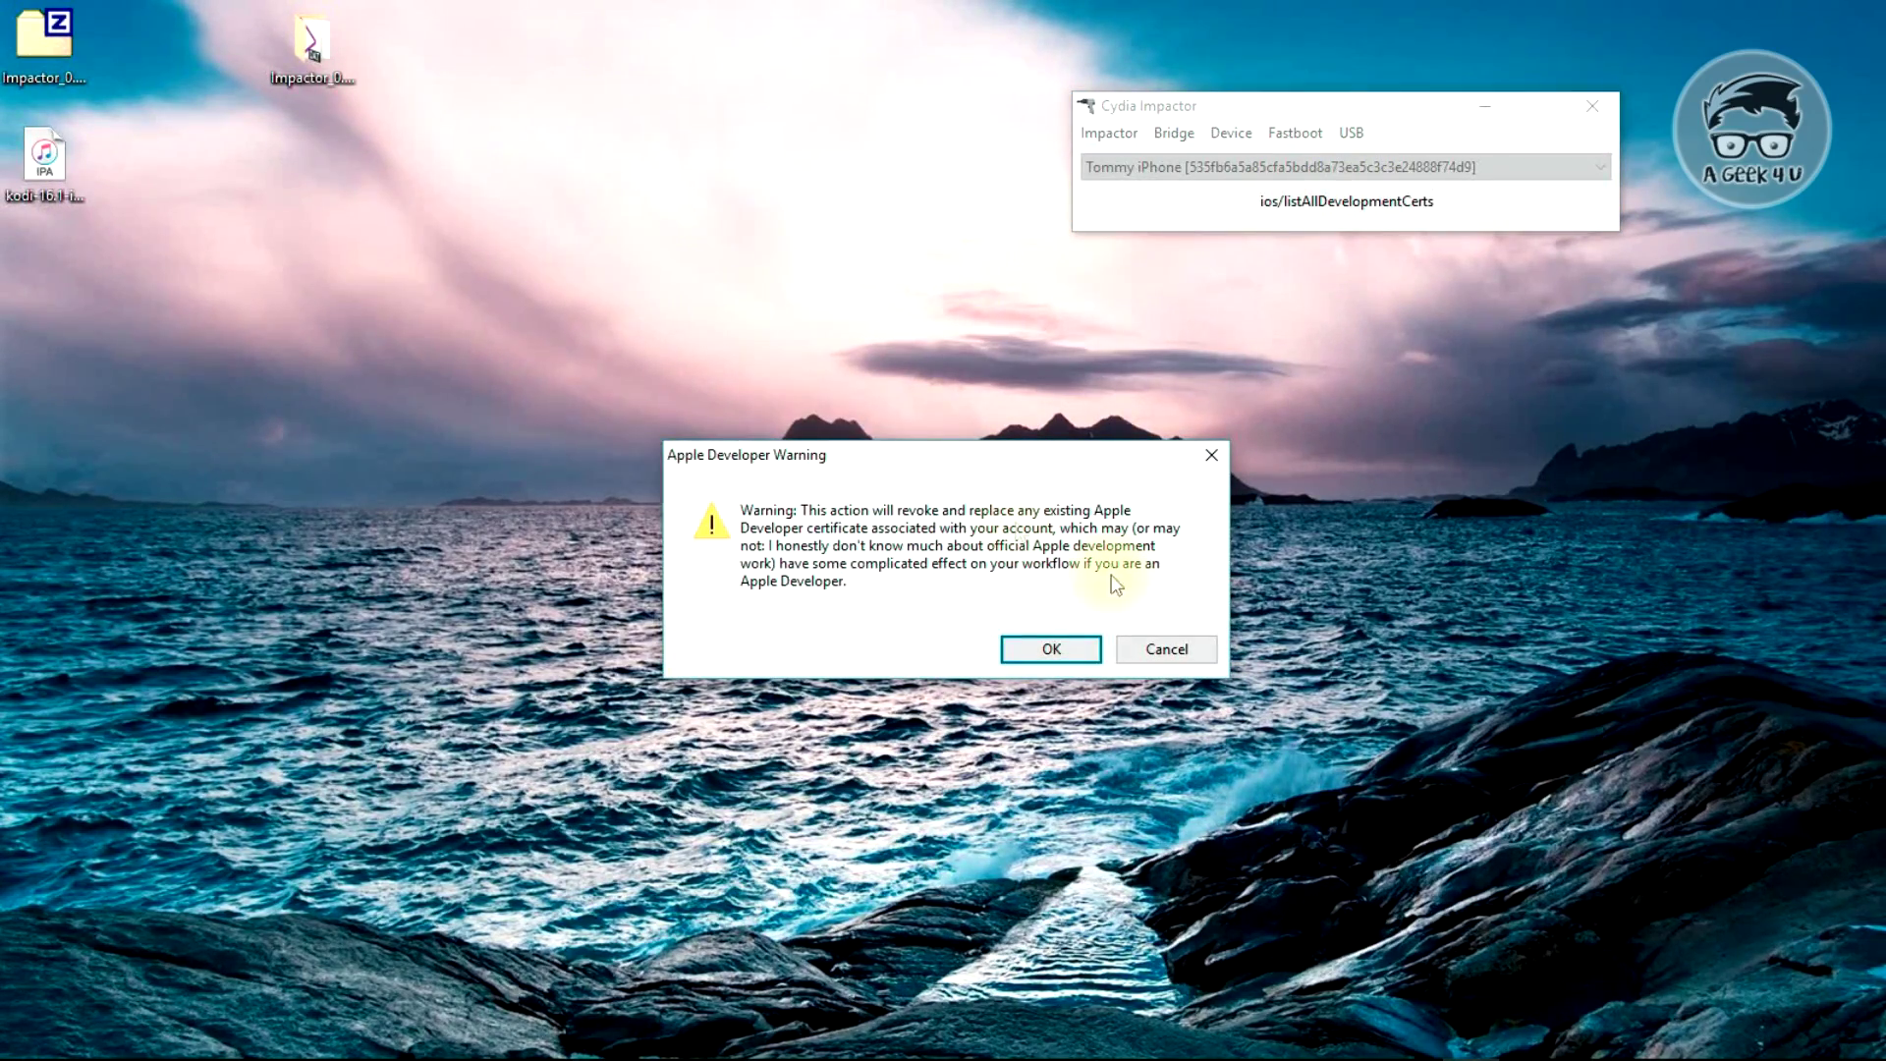
{"action": "left_click", "coordinate": [1064, 663]}
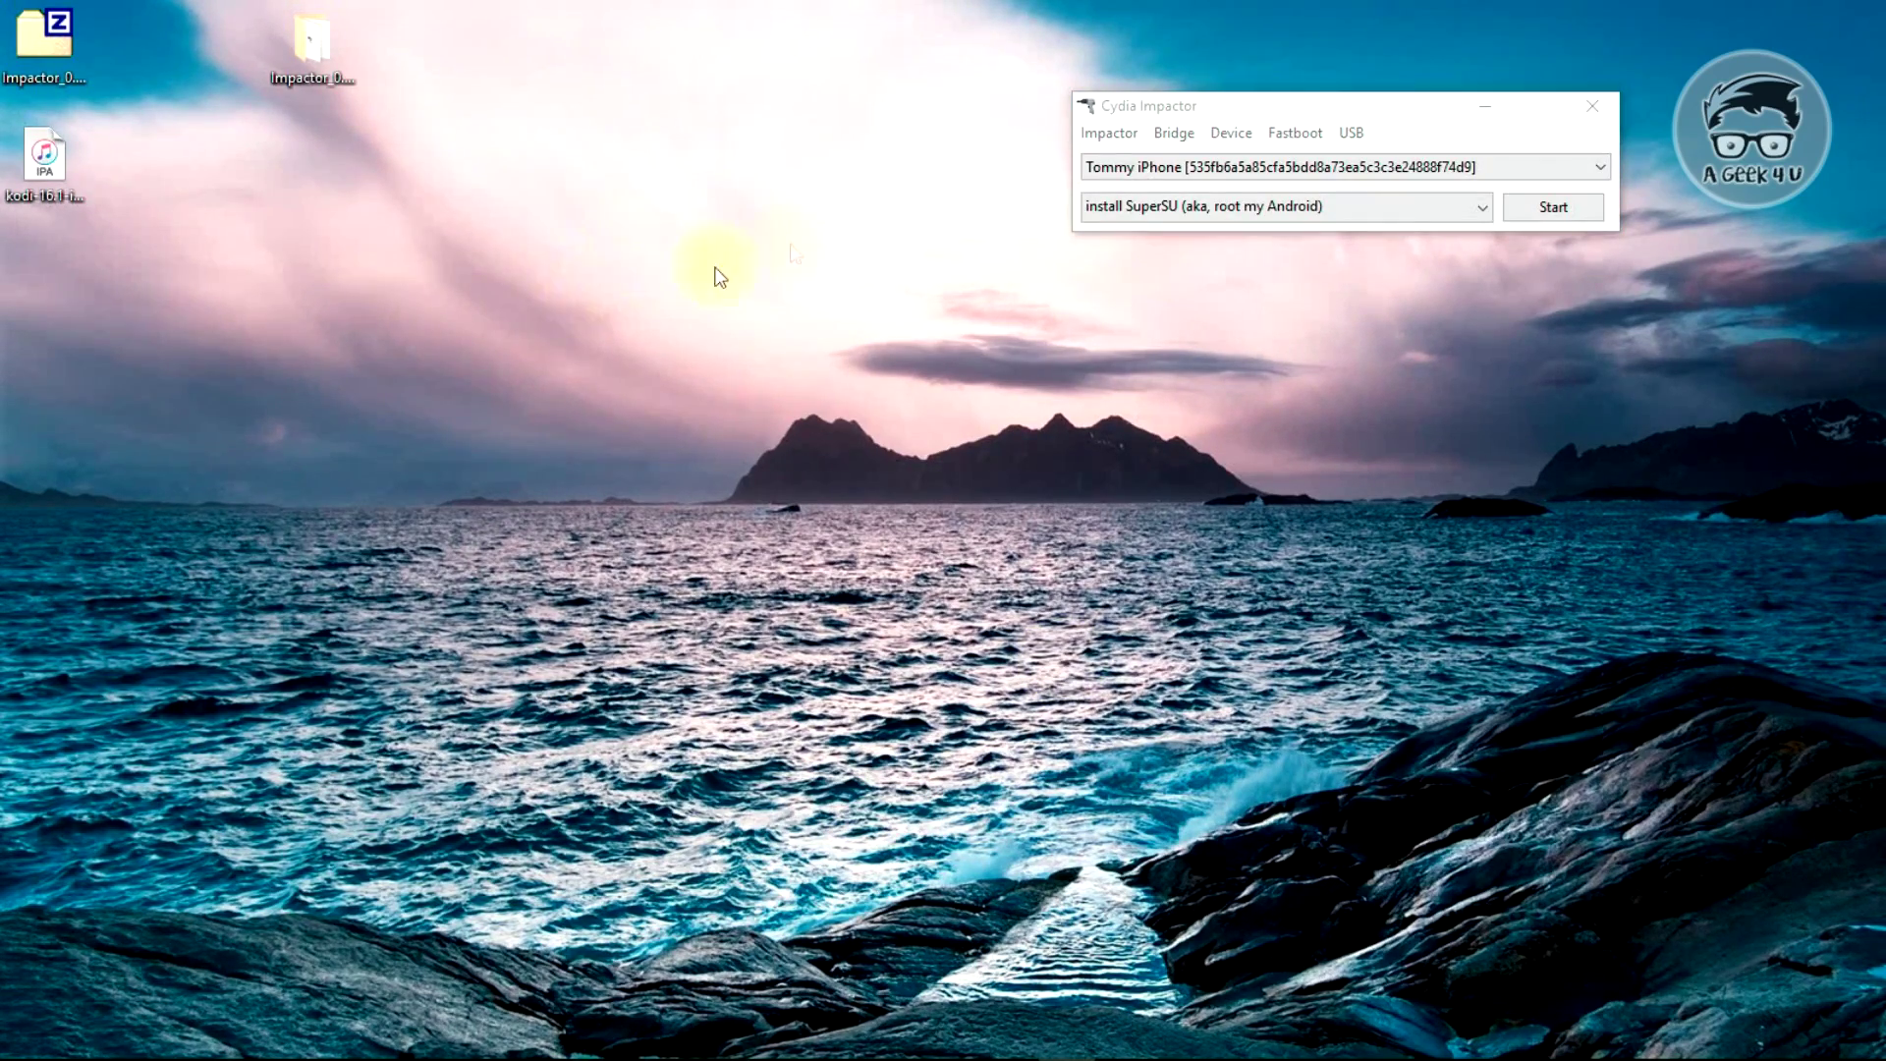
{"action": "left_click", "coordinate": [1593, 106]}
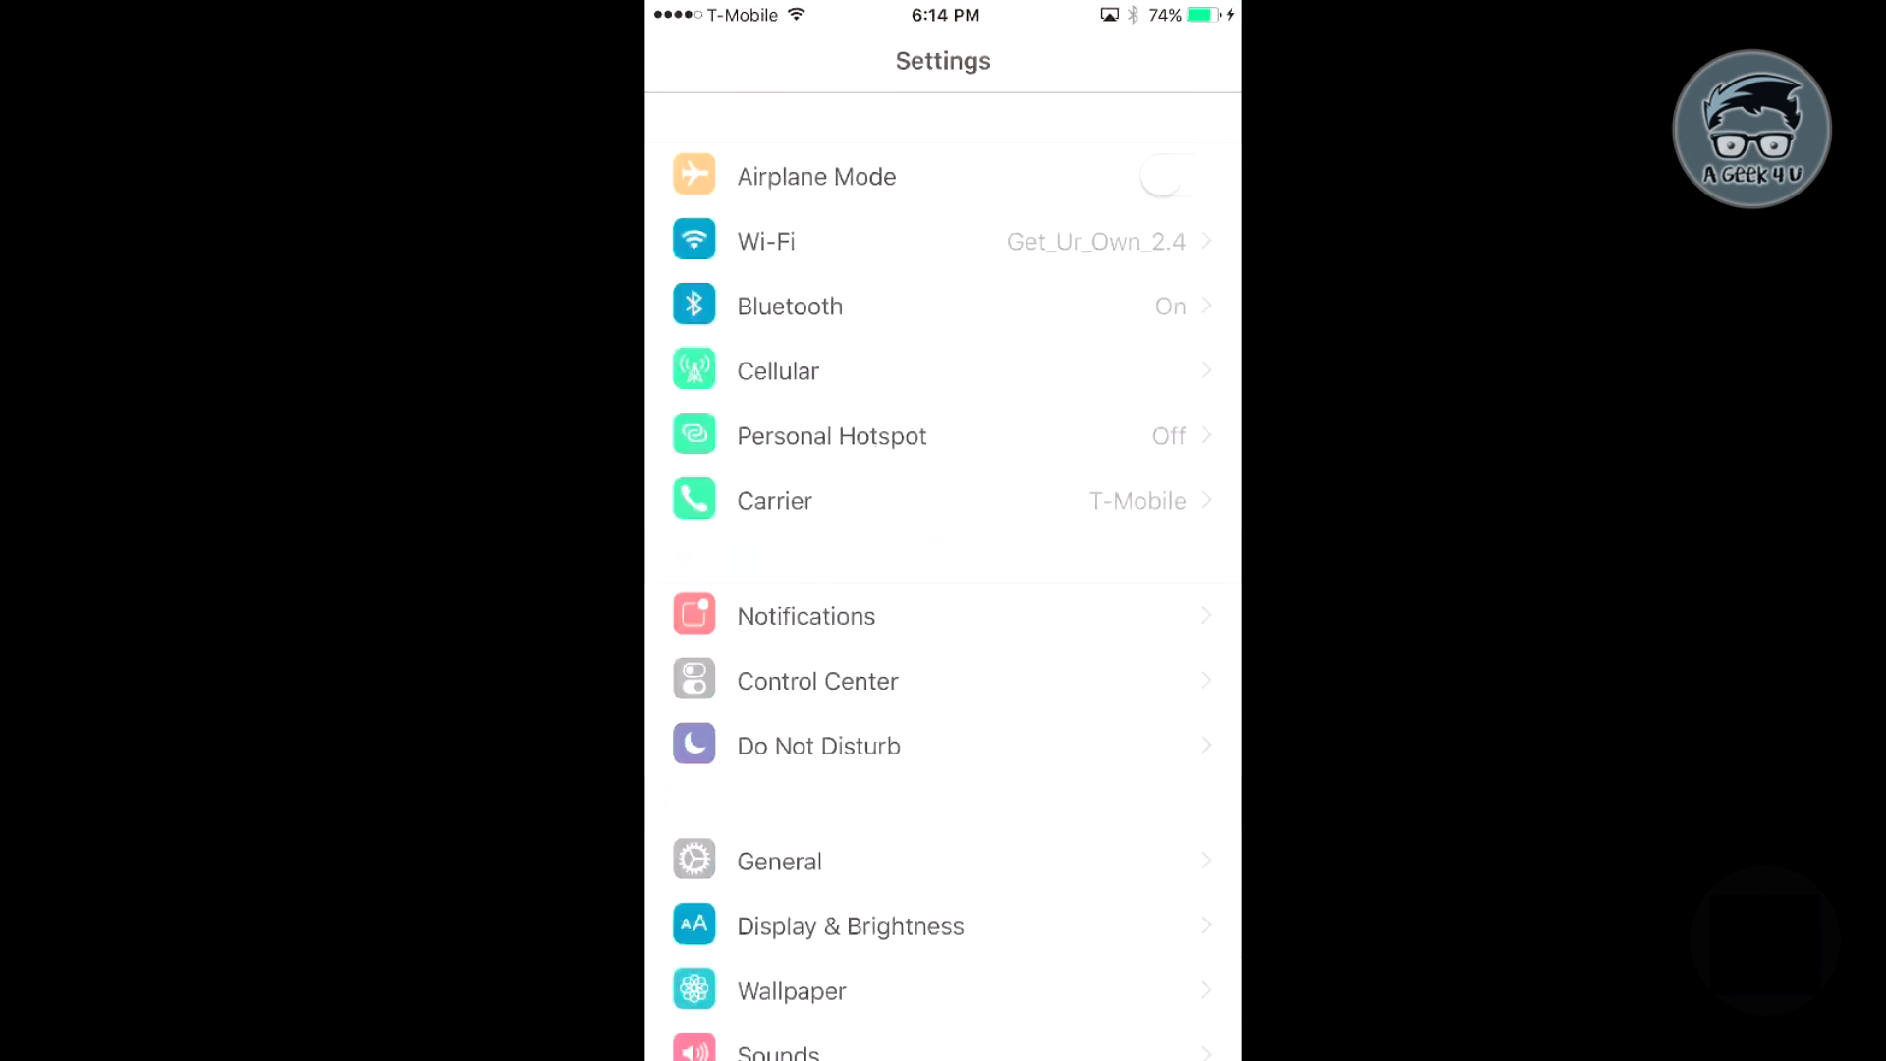
Scroll down through the iPhone Settings list and back up to the top.
{"action": "scroll", "coordinate": [943, 569], "scroll_direction": "down", "scroll_amount": 10}
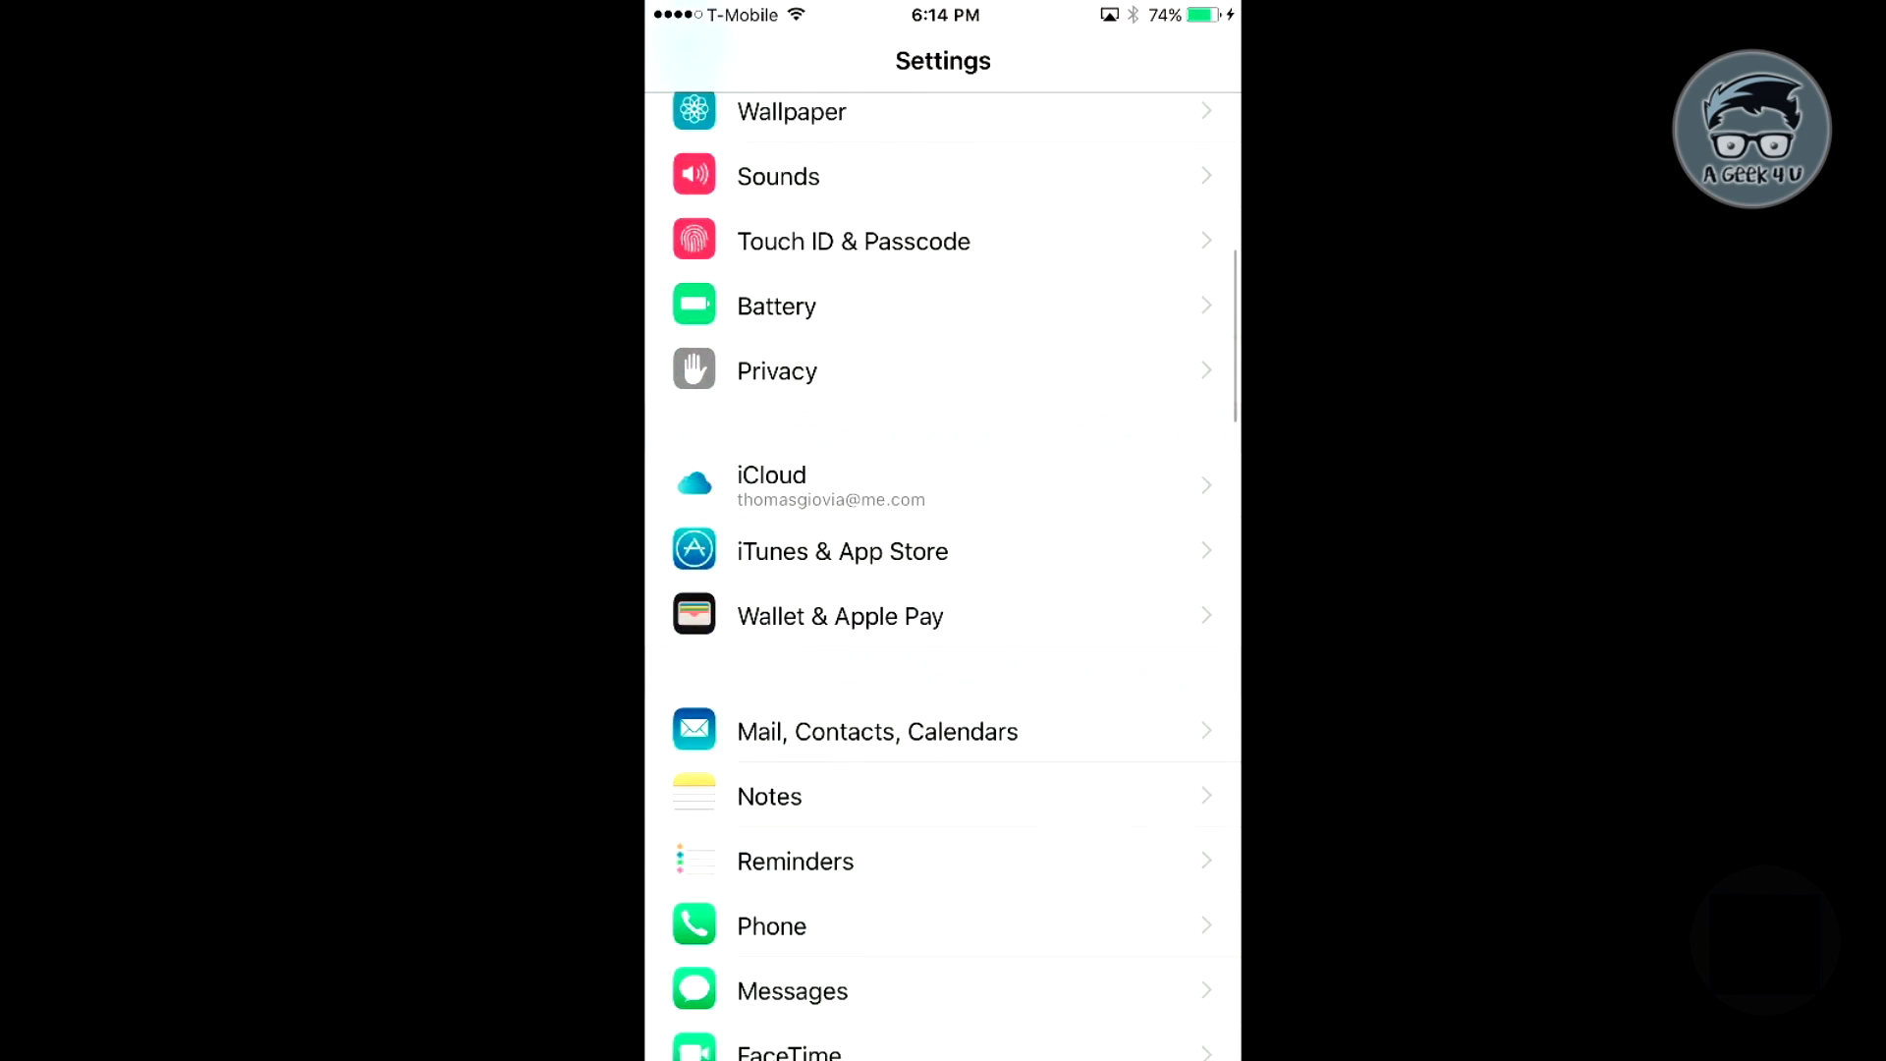
{"action": "scroll", "coordinate": [943, 570], "scroll_direction": "down", "scroll_amount": 5}
{"action": "scroll", "coordinate": [944, 570], "scroll_direction": "down", "scroll_amount": 3}
{"action": "scroll", "coordinate": [944, 570], "scroll_direction": "down", "scroll_amount": 7}
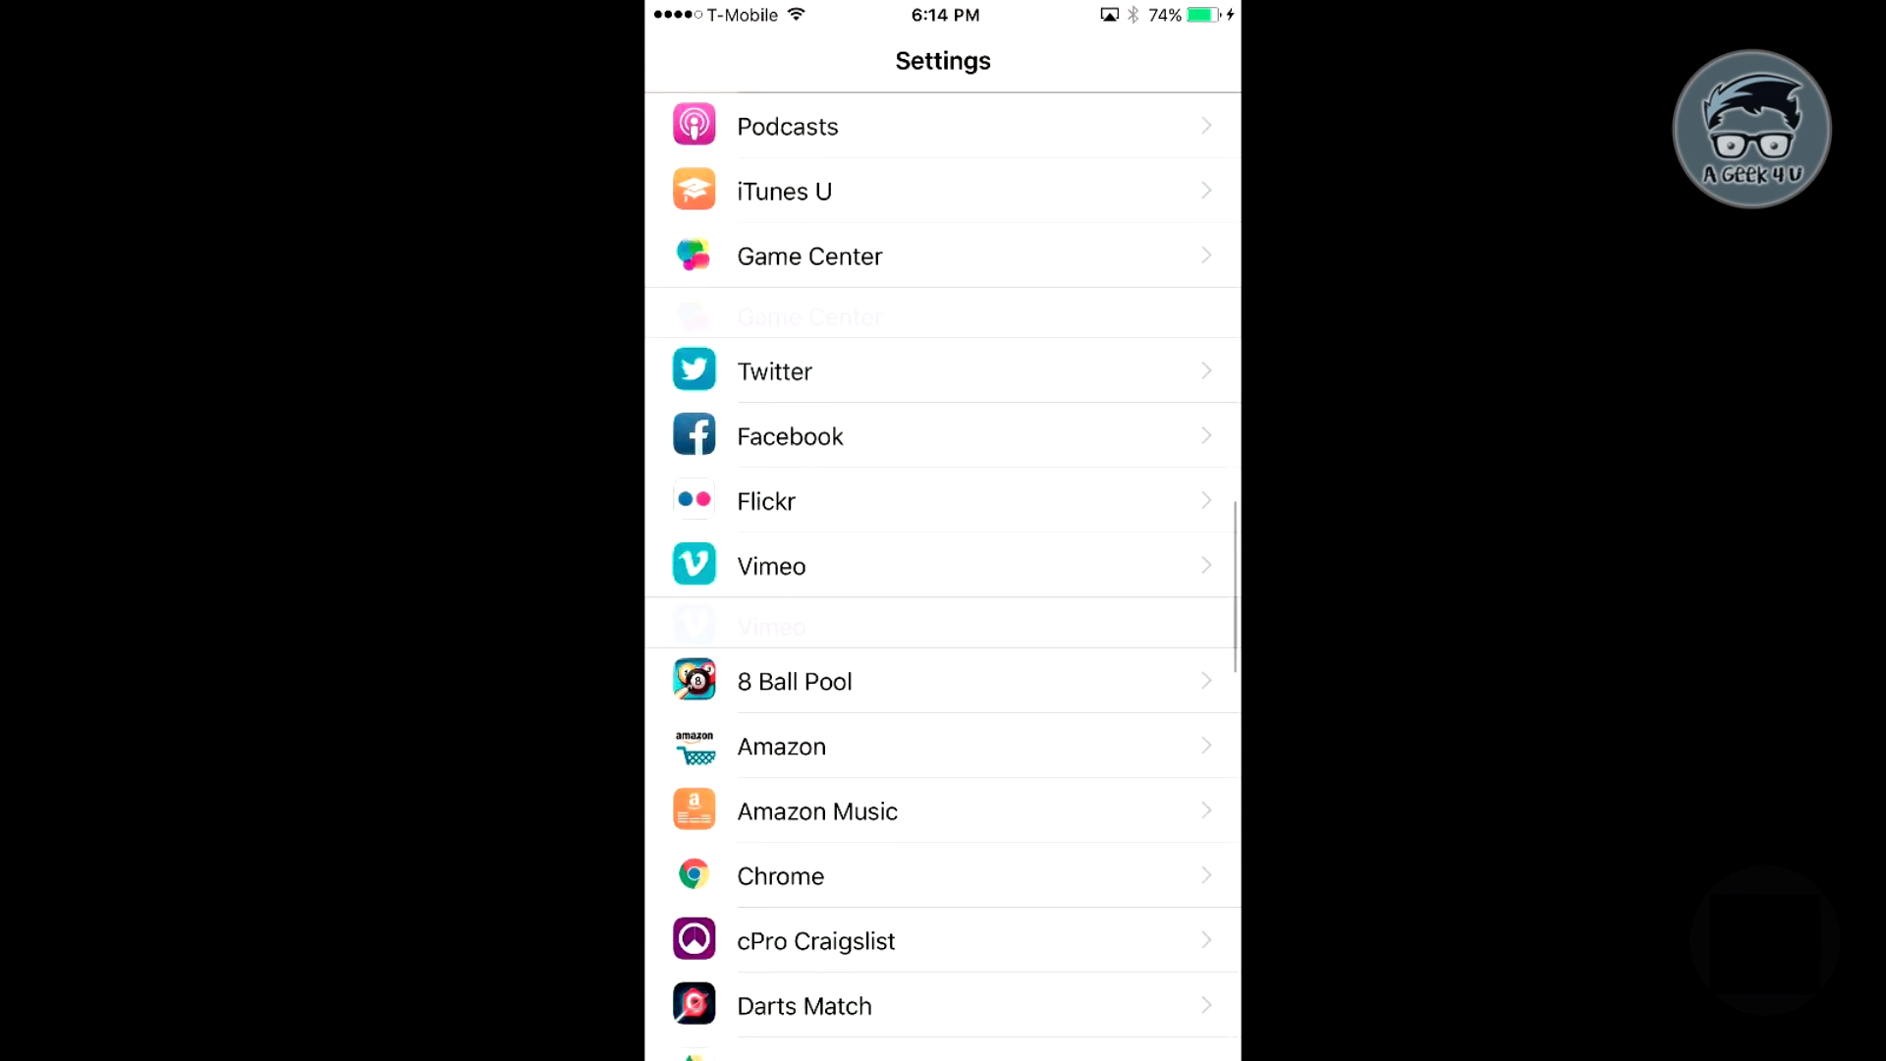
{"action": "scroll", "coordinate": [943, 570], "scroll_direction": "down", "scroll_amount": 3}
{"action": "scroll", "coordinate": [943, 570], "scroll_direction": "up", "scroll_amount": 3}
{"action": "scroll", "coordinate": [943, 570], "scroll_direction": "up", "scroll_amount": 9}
{"action": "scroll", "coordinate": [944, 570], "scroll_direction": "up", "scroll_amount": 7}
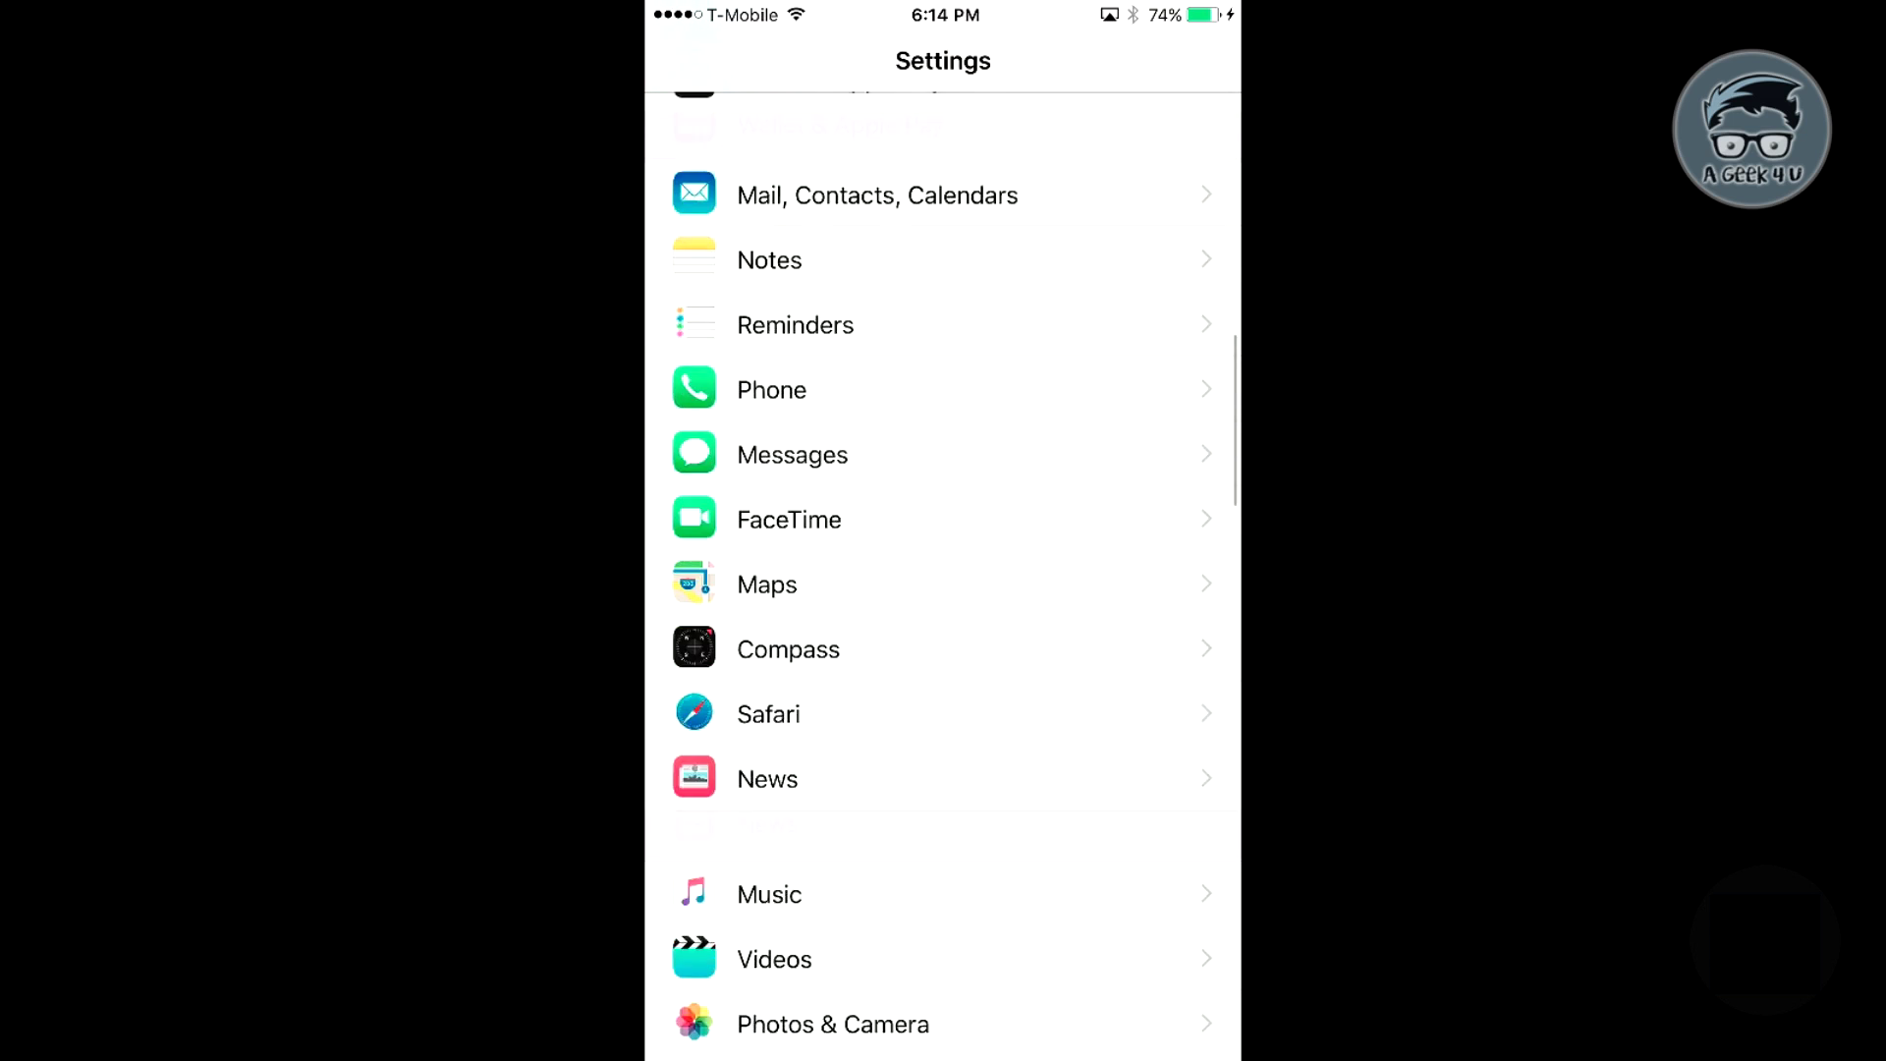
{"action": "scroll", "coordinate": [943, 569], "scroll_direction": "up", "scroll_amount": 6}
{"action": "scroll", "coordinate": [943, 569], "scroll_direction": "up", "scroll_amount": 2}
{"action": "scroll", "coordinate": [943, 570], "scroll_direction": "up", "scroll_amount": 4}
{"action": "scroll", "coordinate": [943, 570], "scroll_direction": "up", "scroll_amount": 5}
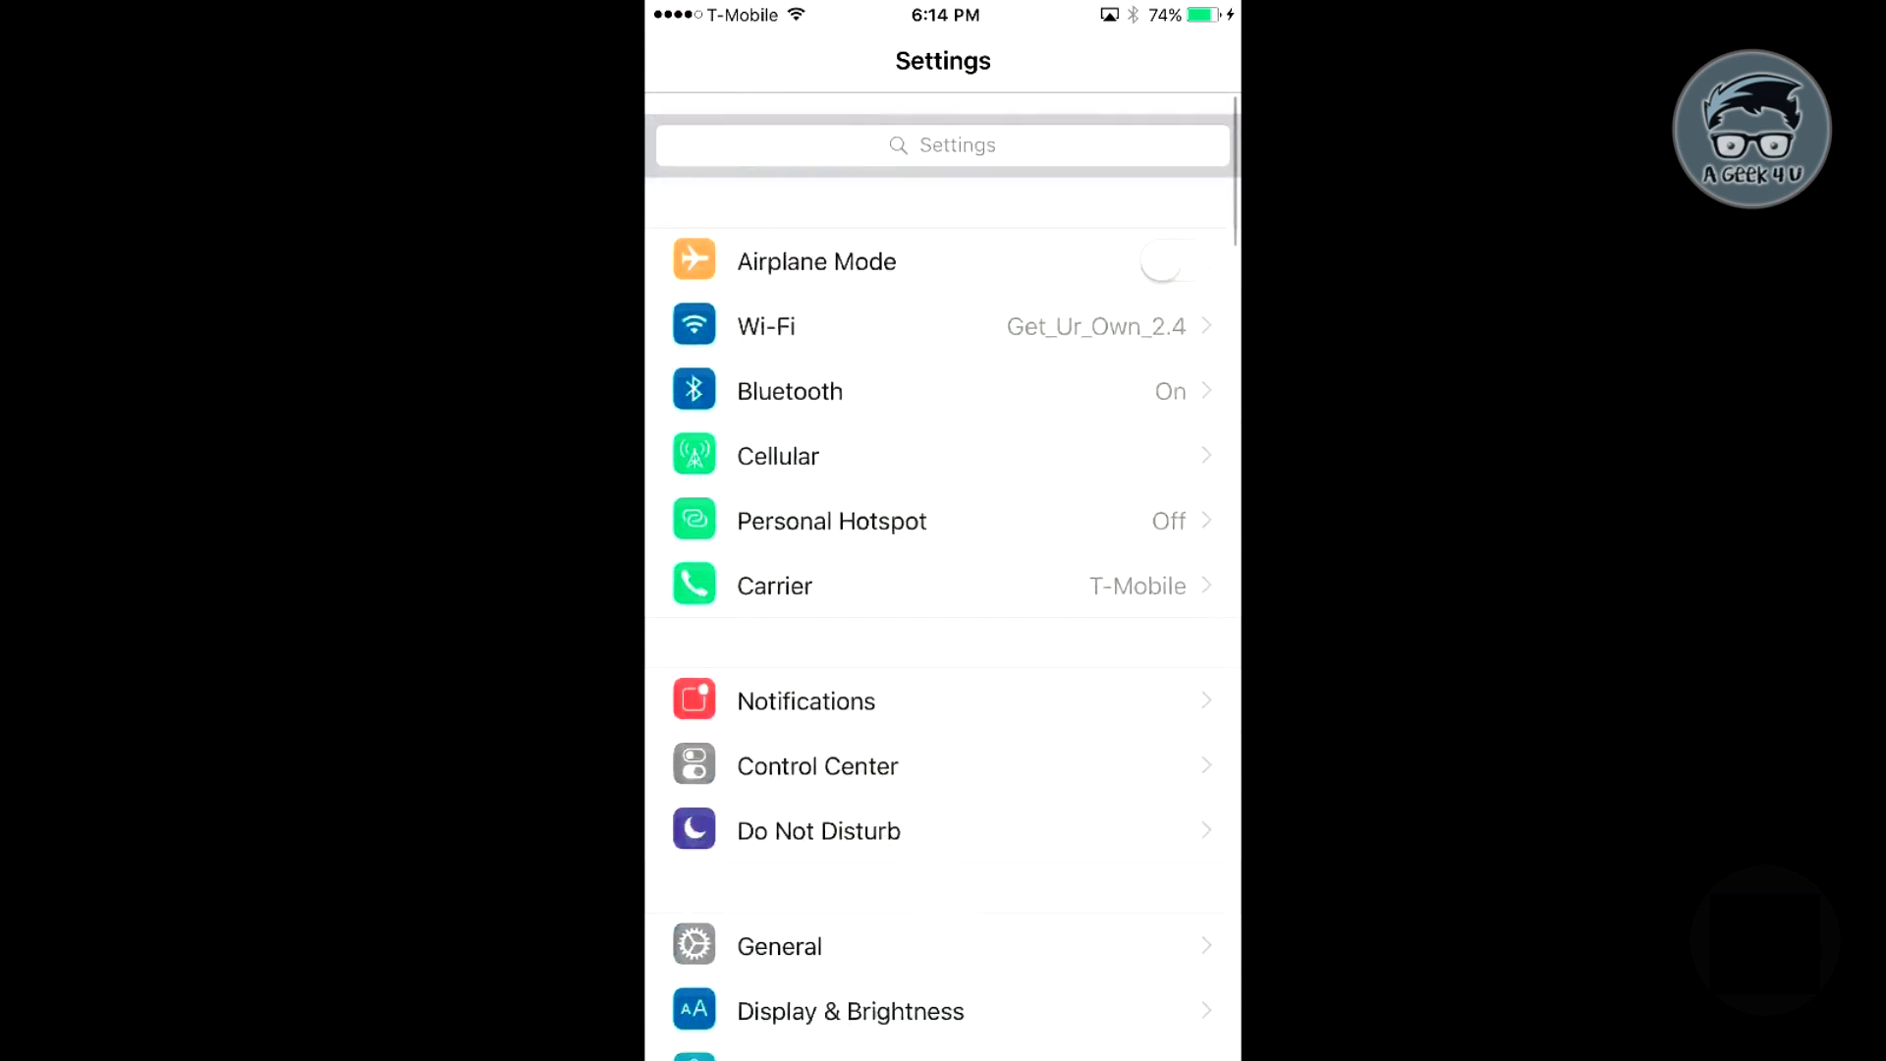
Trust the Kodi developer profile under General > Profiles & Device Management, confirming Trust.
{"action": "left_click", "coordinate": [780, 744]}
{"action": "scroll", "coordinate": [943, 570], "scroll_direction": "down", "scroll_amount": 3}
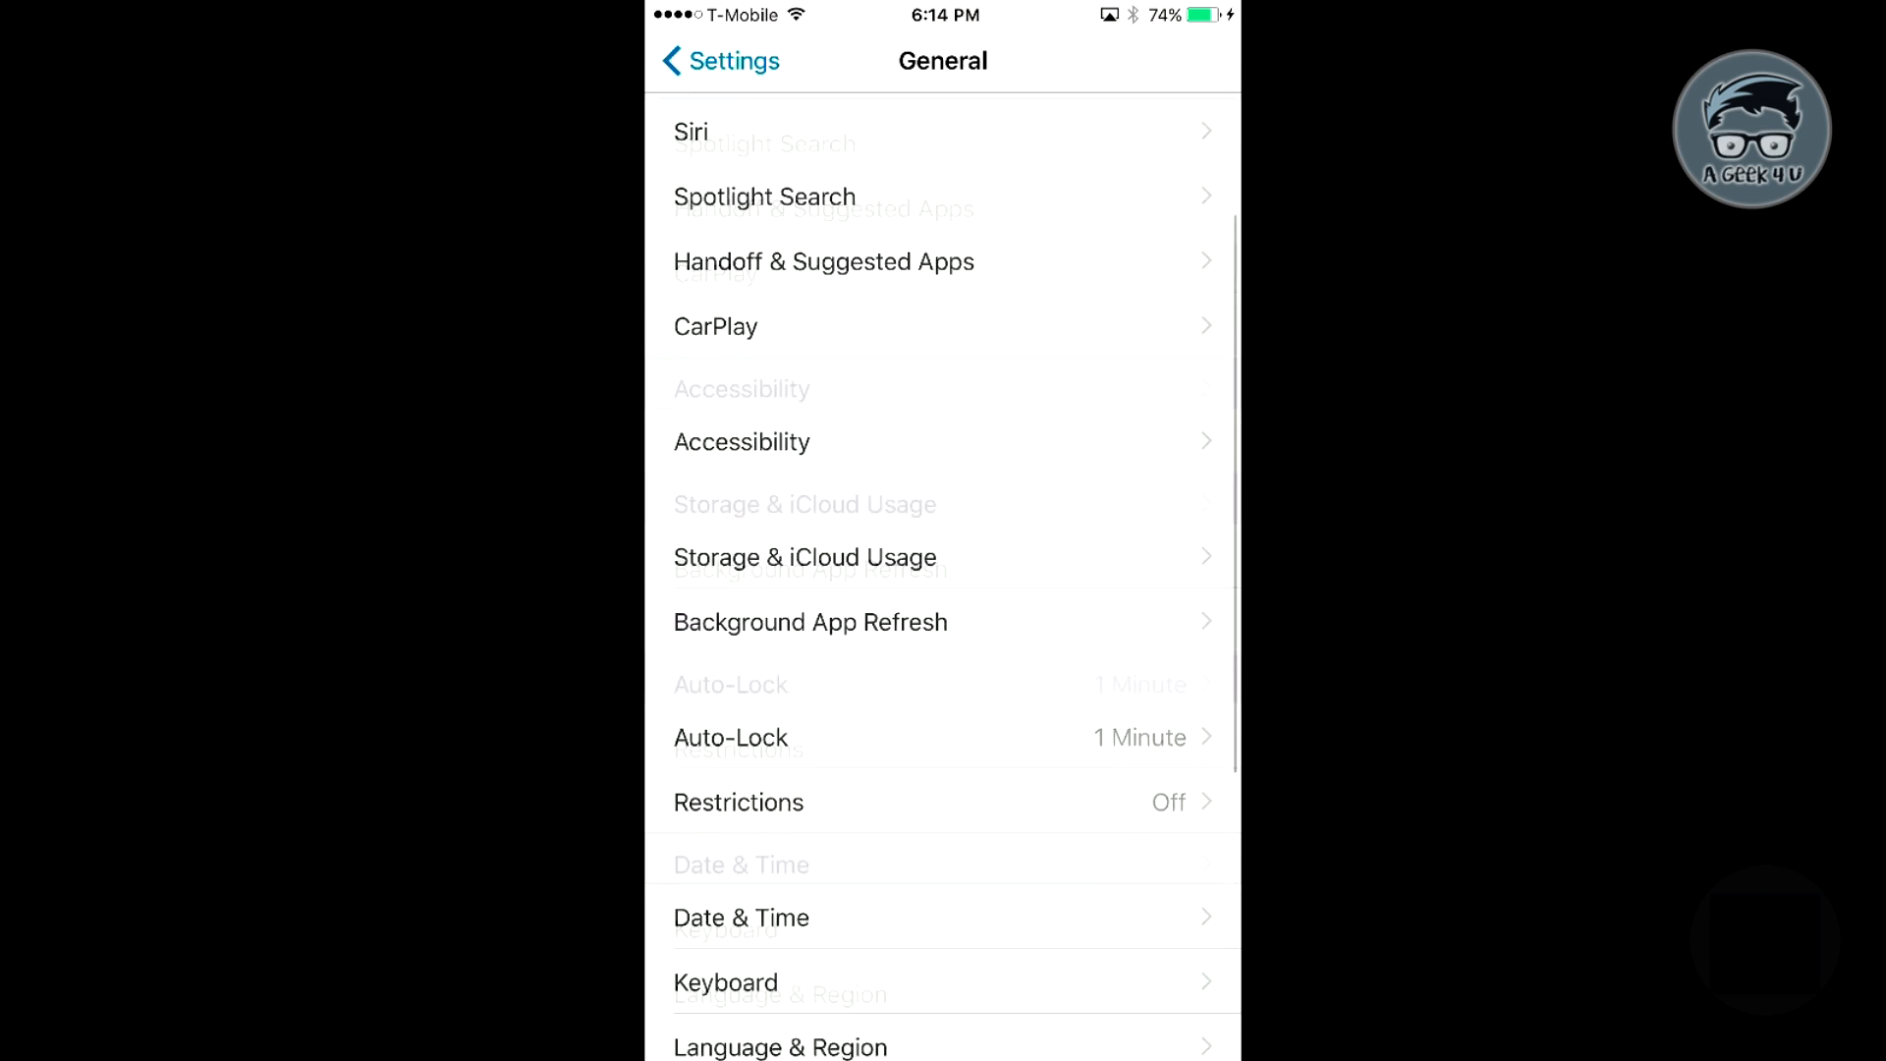
{"action": "scroll", "coordinate": [943, 570], "scroll_direction": "down", "scroll_amount": 3}
{"action": "scroll", "coordinate": [944, 570], "scroll_direction": "down", "scroll_amount": 2}
{"action": "scroll", "coordinate": [943, 570], "scroll_direction": "down", "scroll_amount": 2}
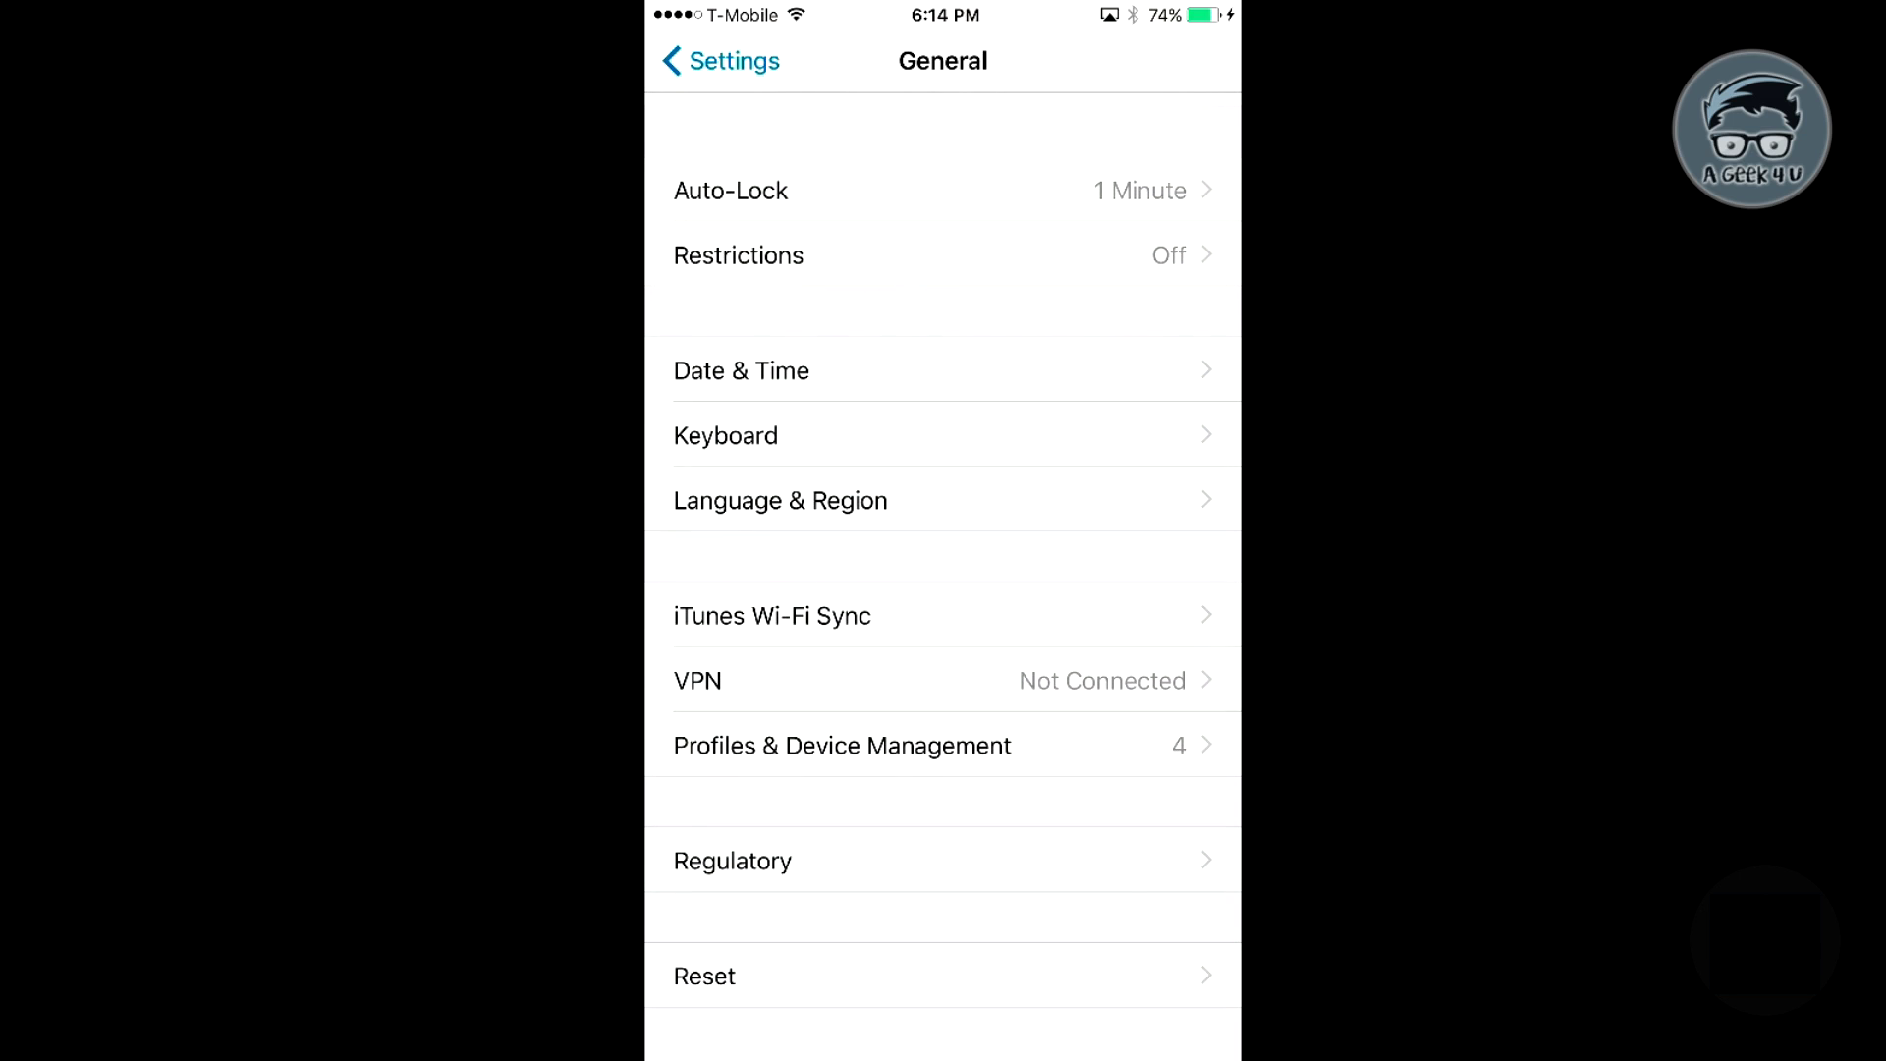
{"action": "left_click", "coordinate": [842, 746]}
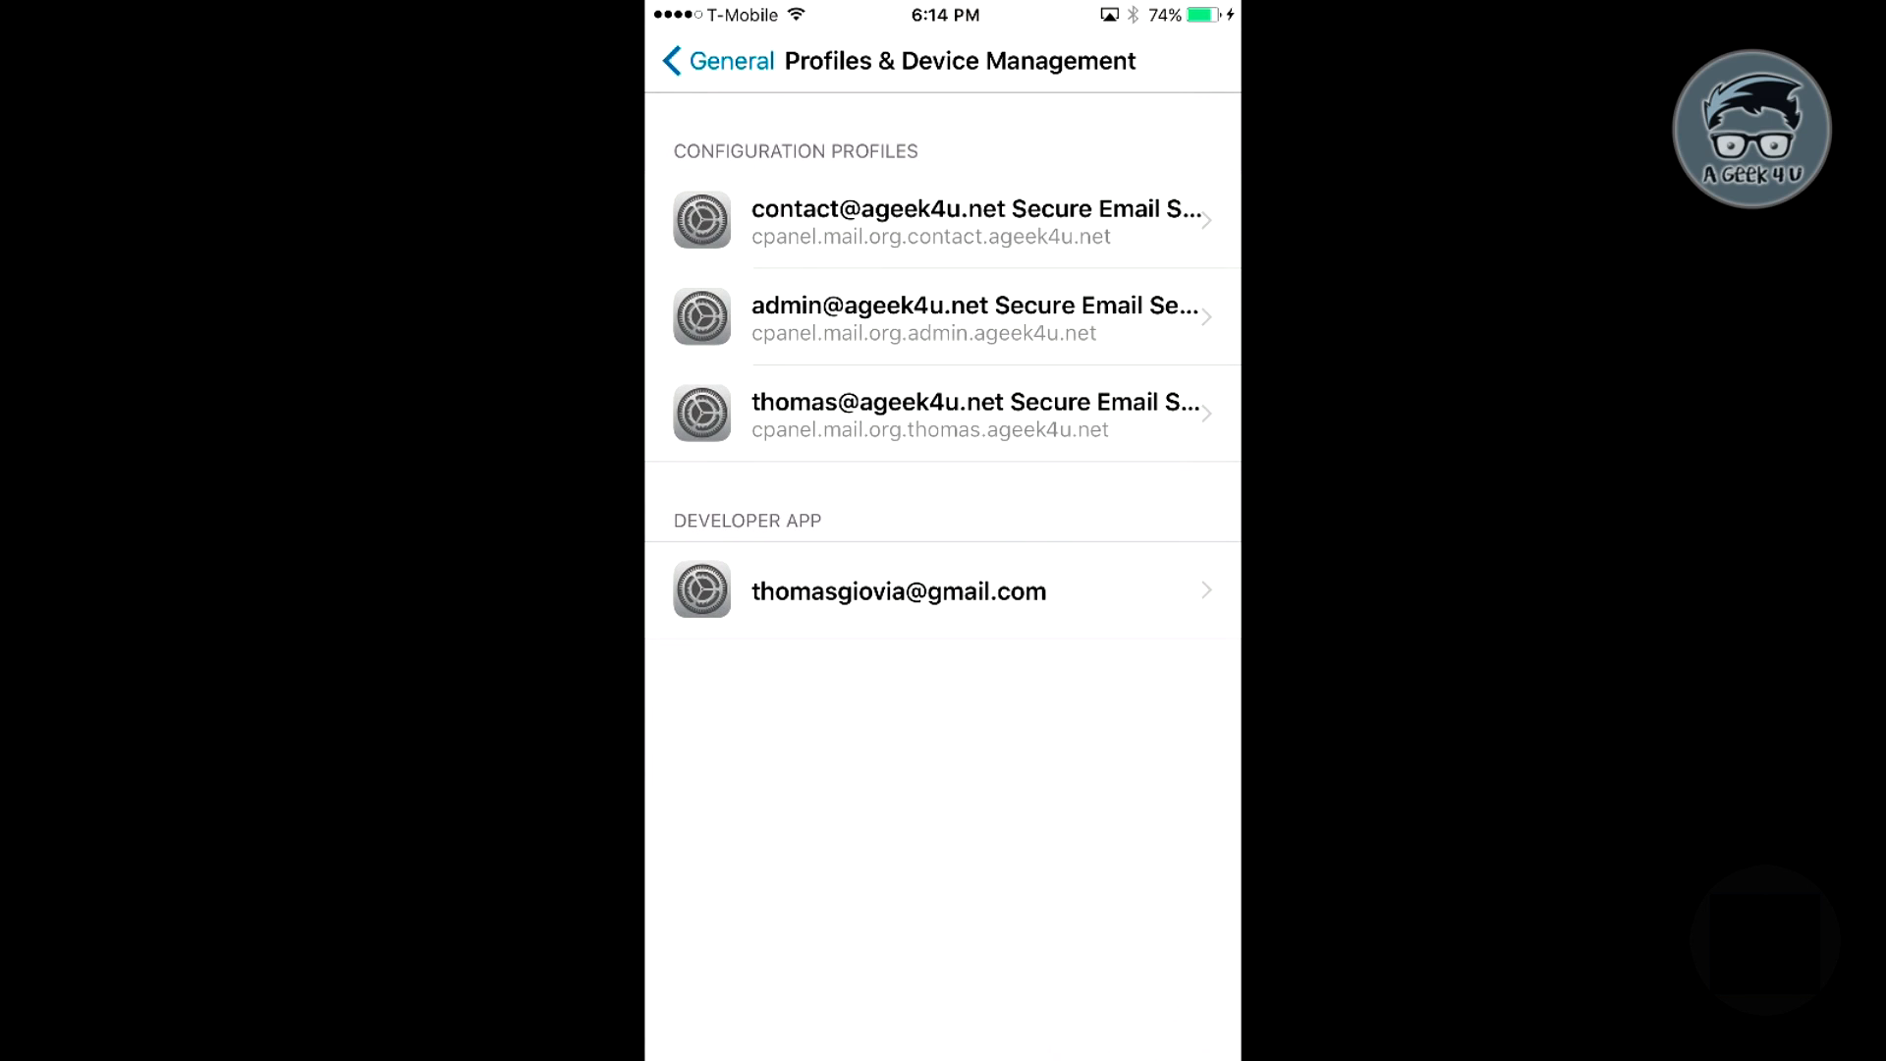
{"action": "left_click", "coordinate": [899, 590]}
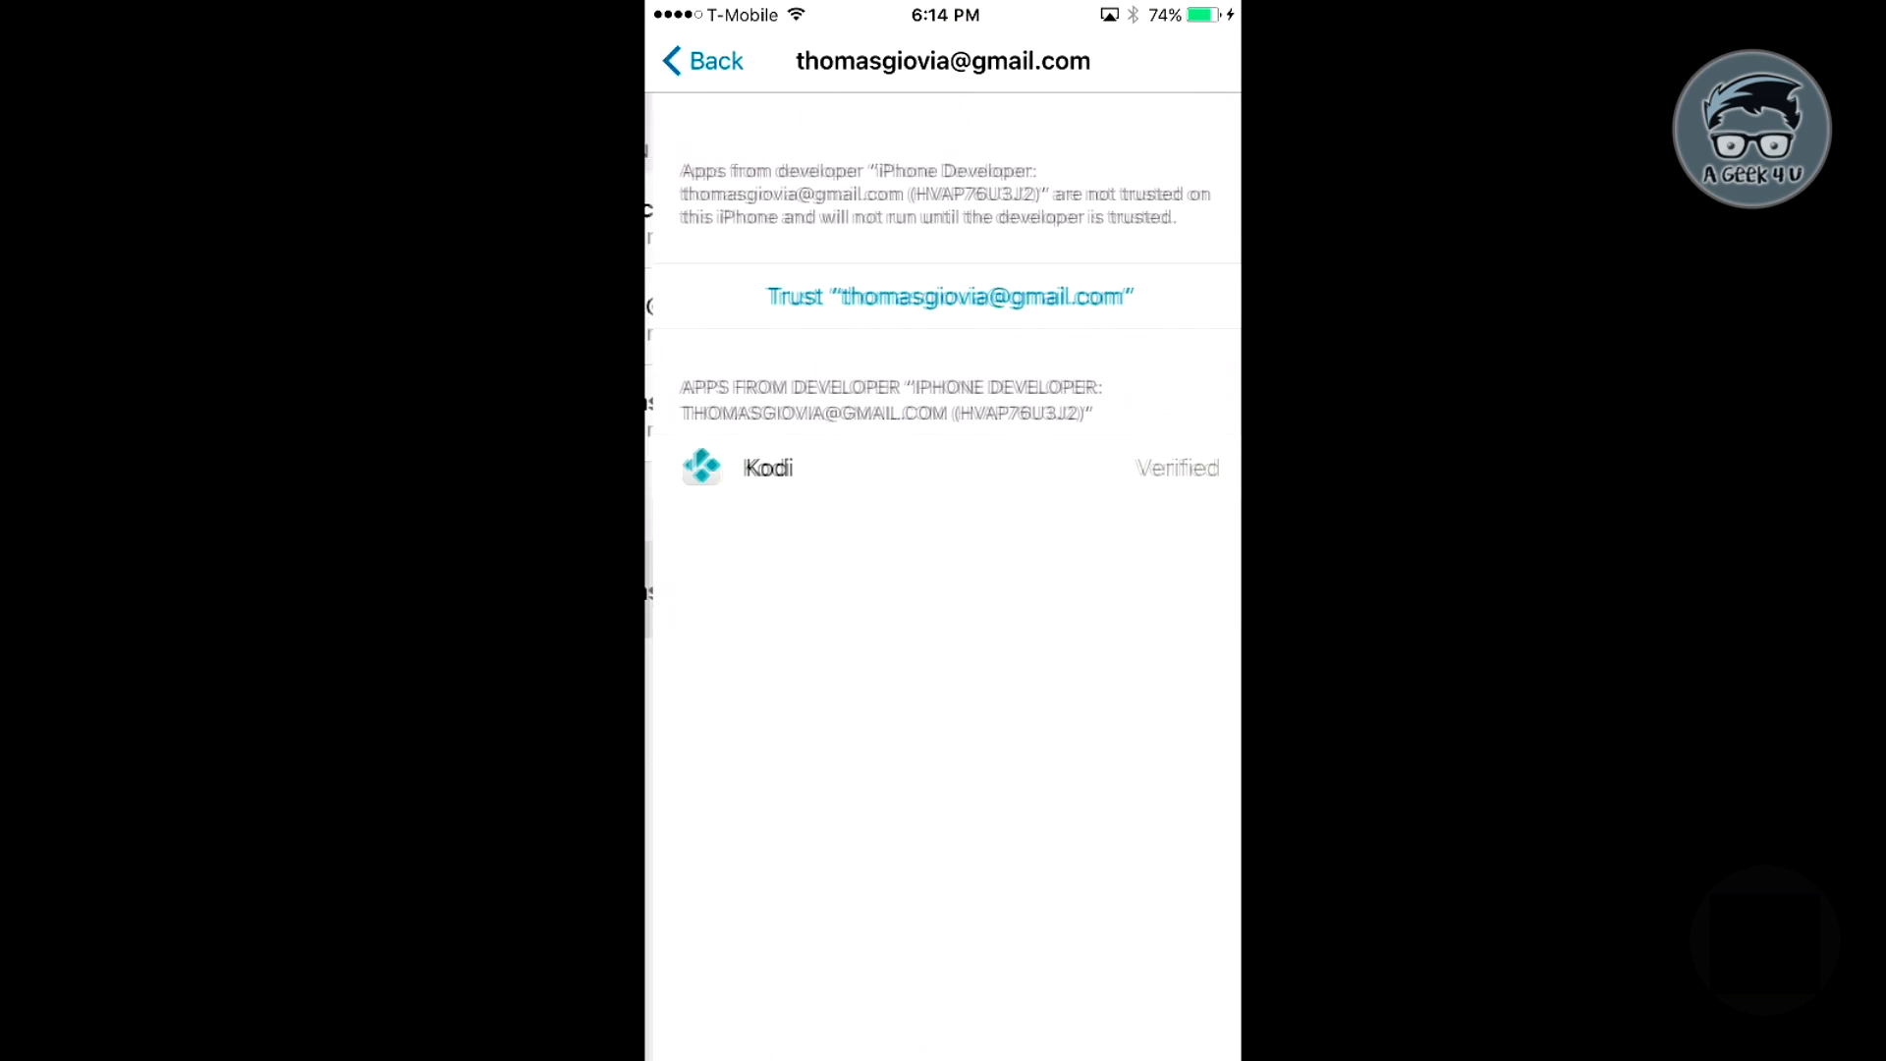
{"action": "left_click", "coordinate": [944, 296]}
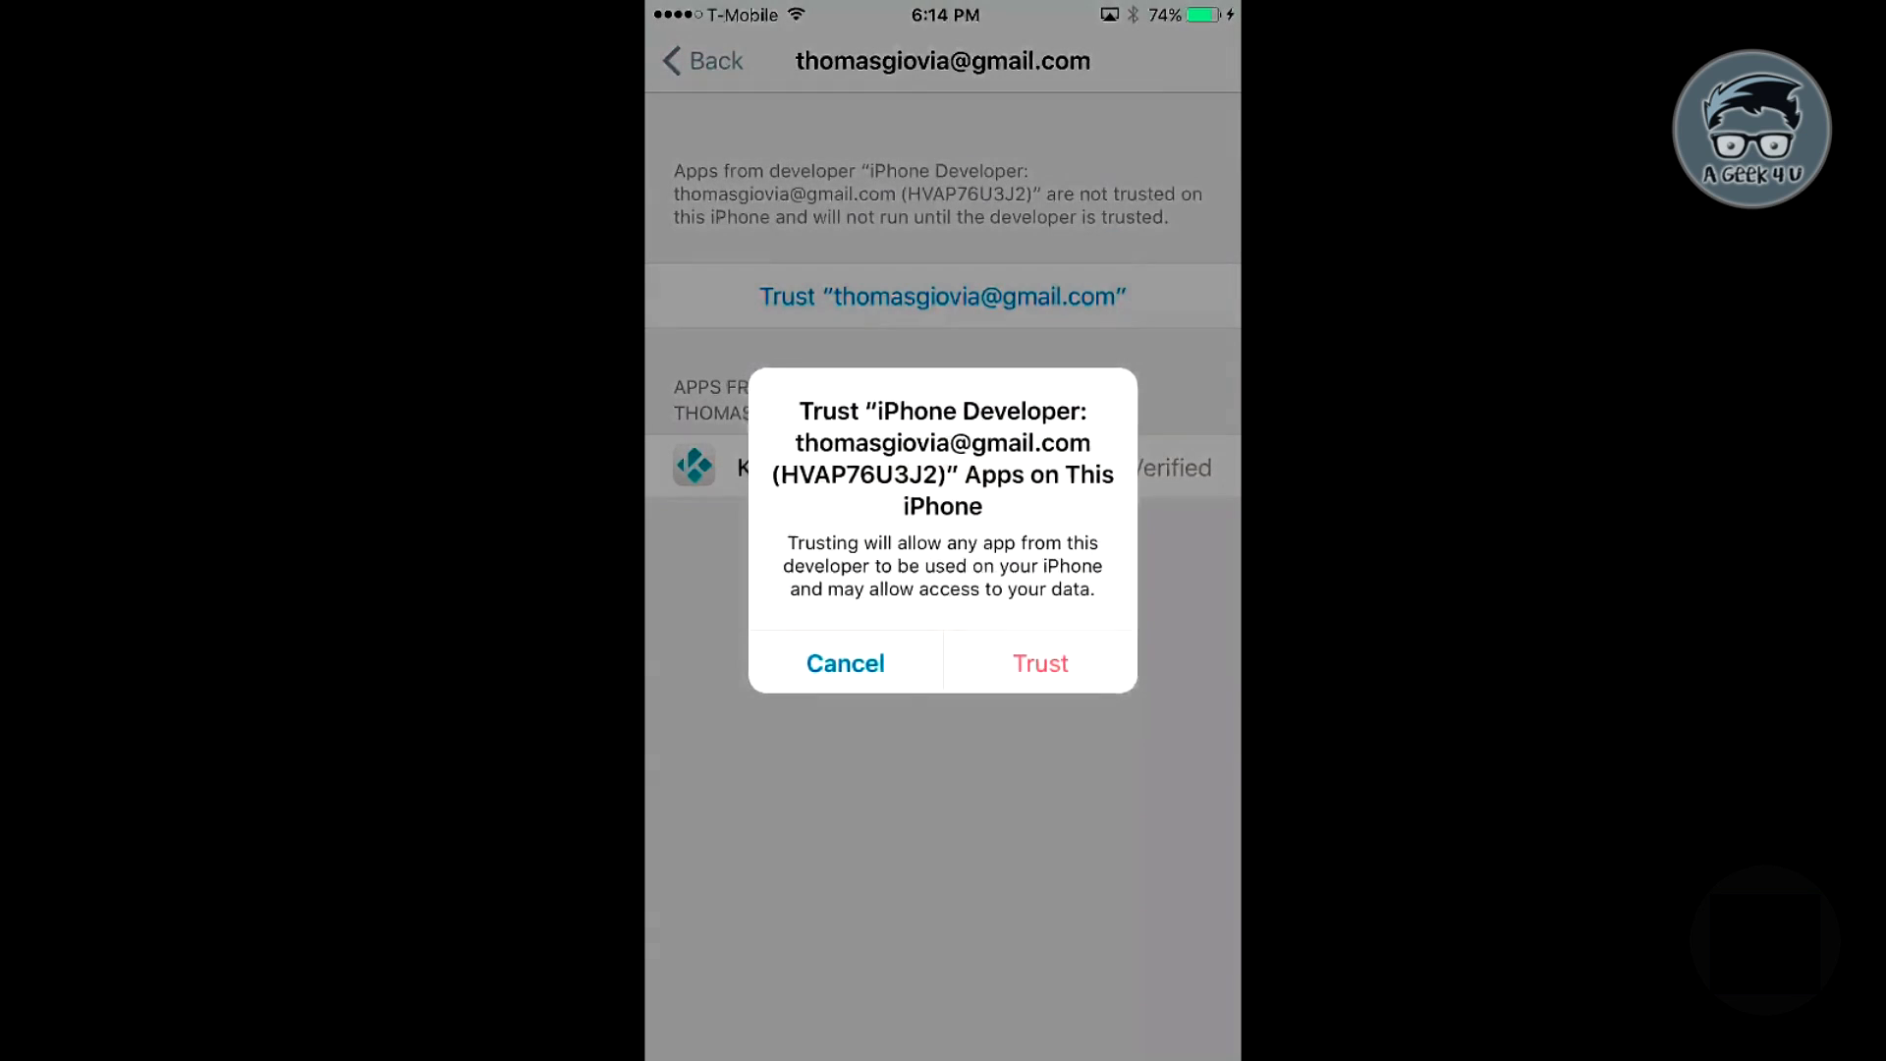
{"action": "left_click", "coordinate": [1040, 663]}
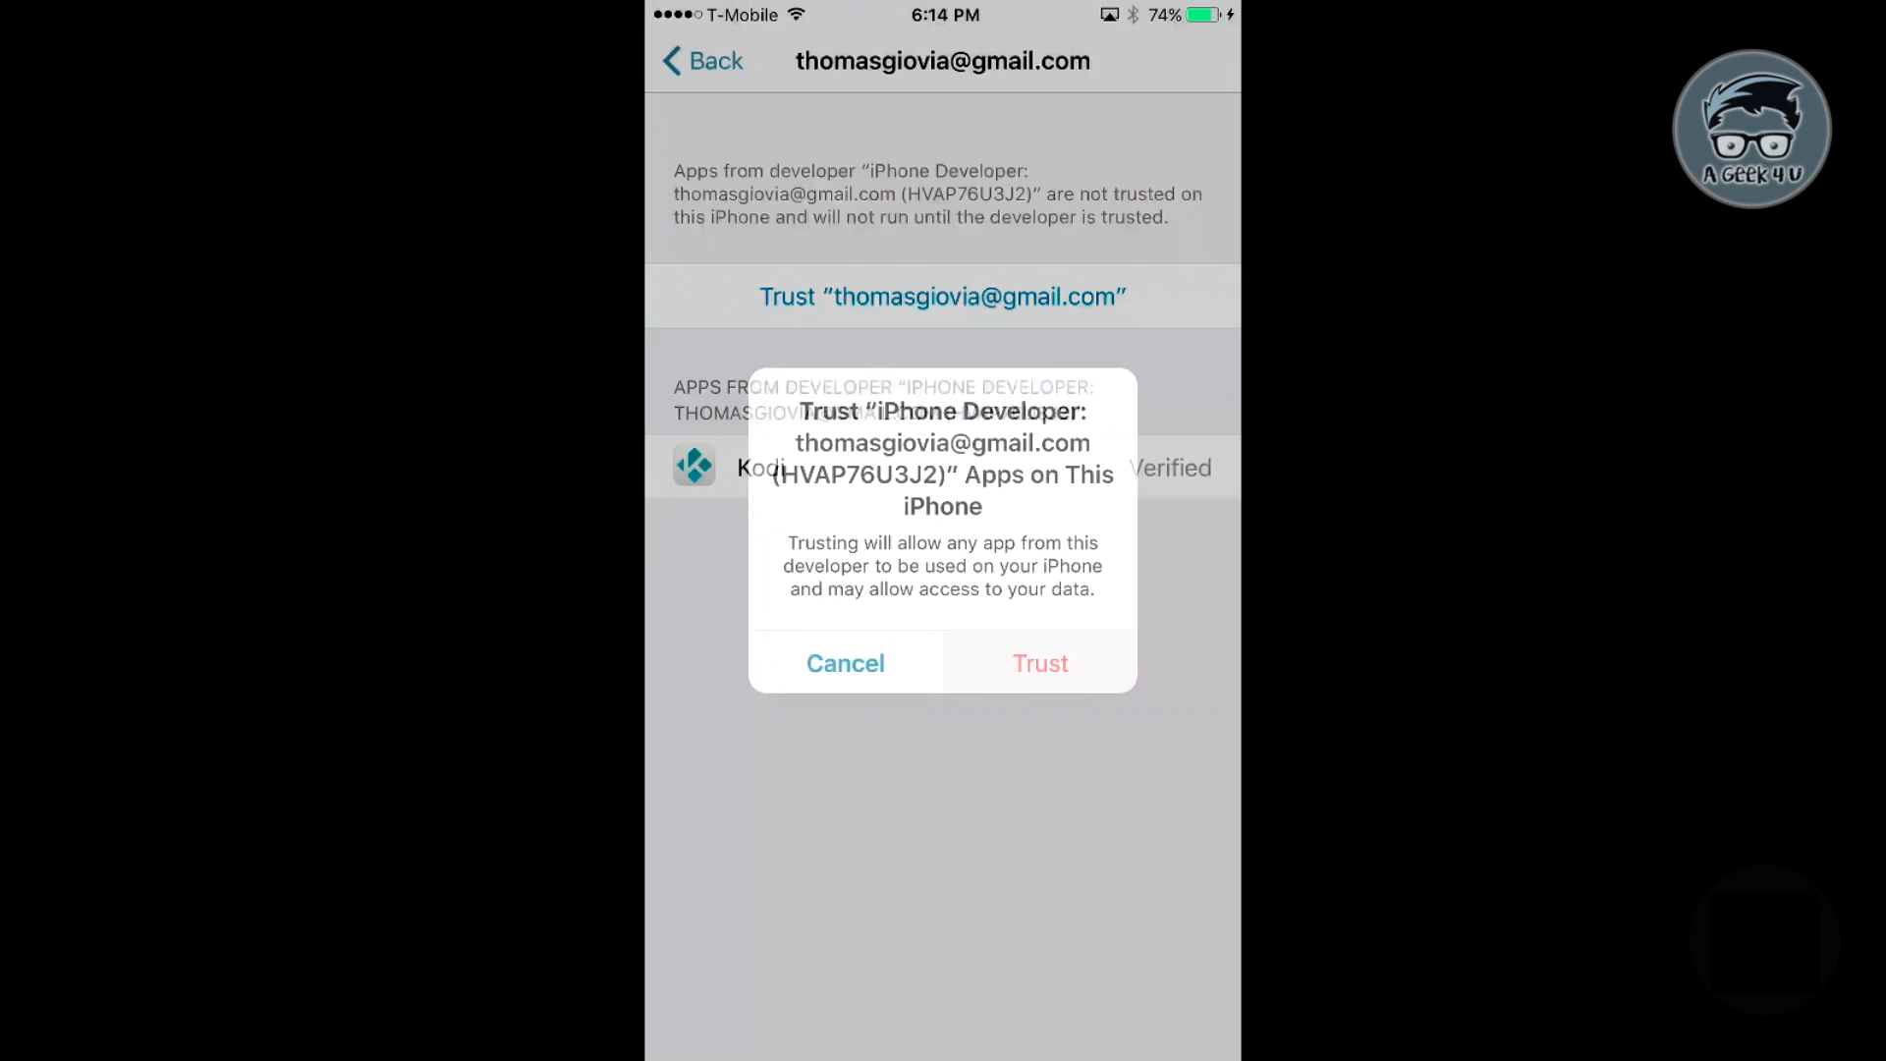